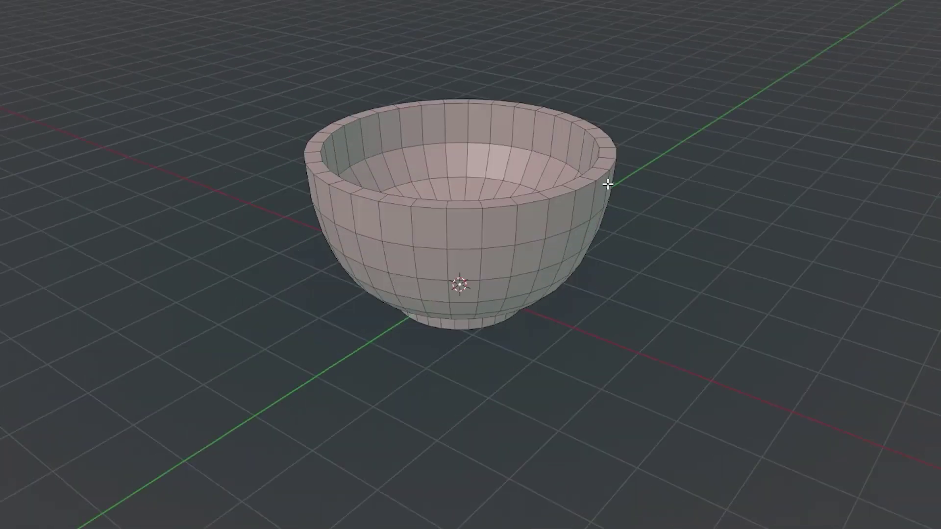
Add a Ctrl+1 Subdivision Surface to the bowl and scale its rim loops in Edit Mode
key("ctrl+1")
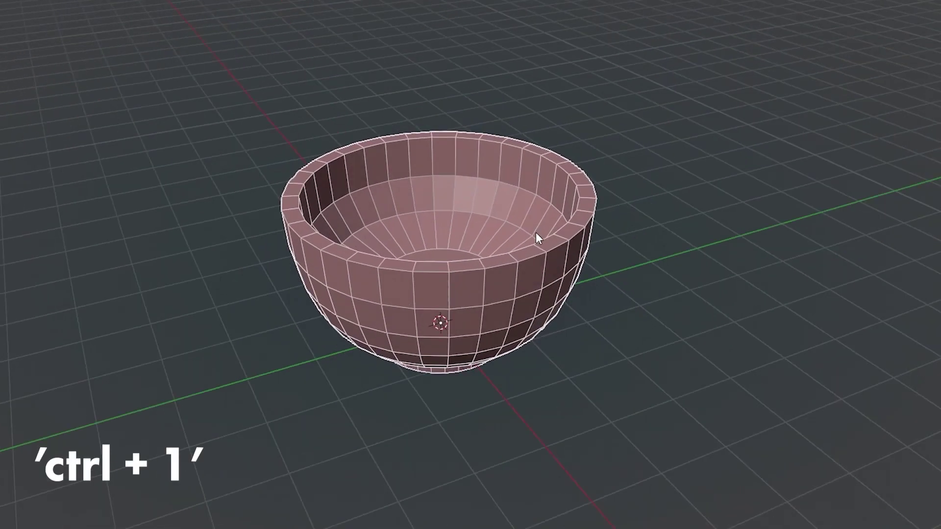
key("Tab")
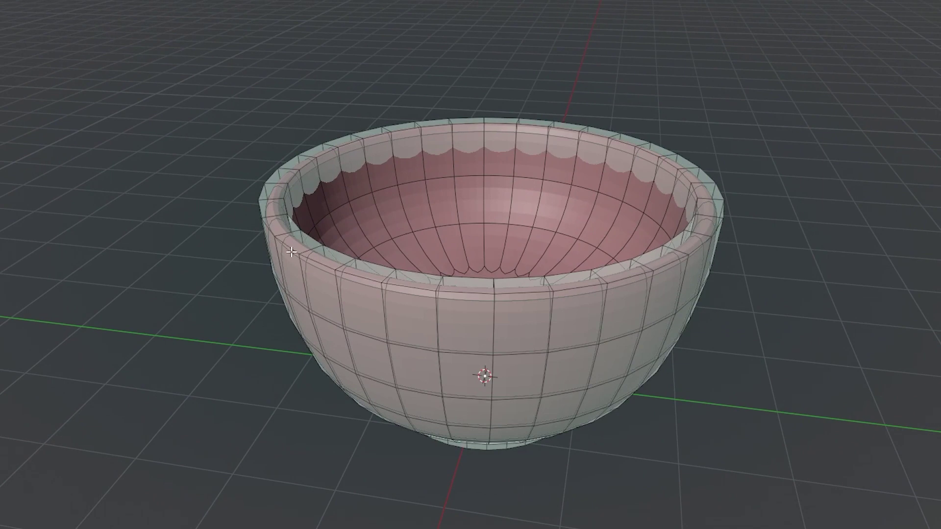
middle_click_drag(294, 246, 333, 247)
scroll(355, 248, "up", 2)
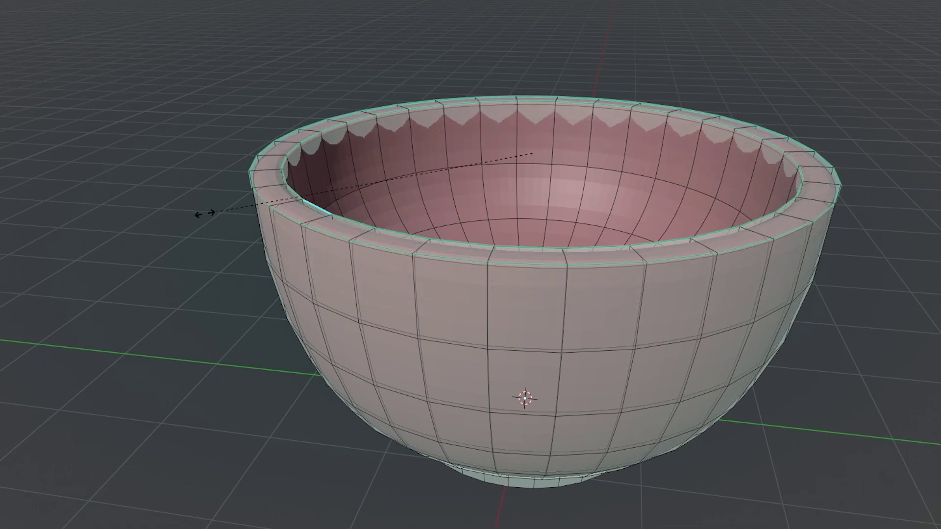
left_click(182, 215)
middle_click_drag(368, 220, 440, 244)
key("Tab")
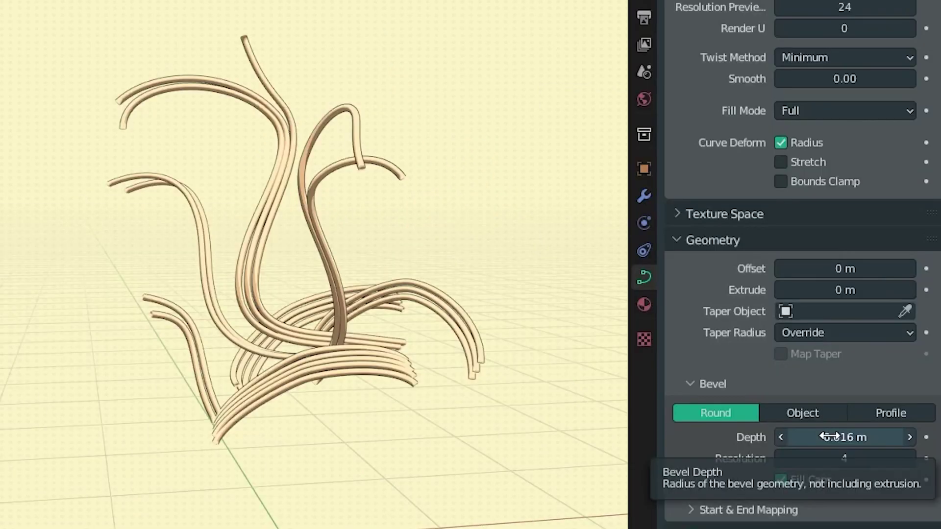
Raise the noodle curves' Bevel Depth and draw a new freehand noodle strand with the Draw tool
mouse_move(845, 437)
left_mouse_down()
mouse_move(882, 437)
mouse_move(840, 437)
mouse_move(858, 437)
left_mouse_up()
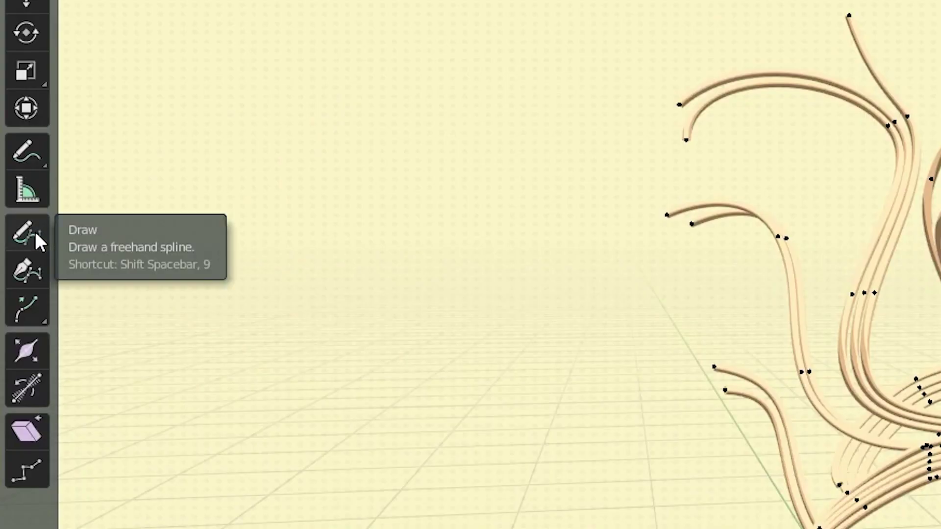
left_click(34, 232)
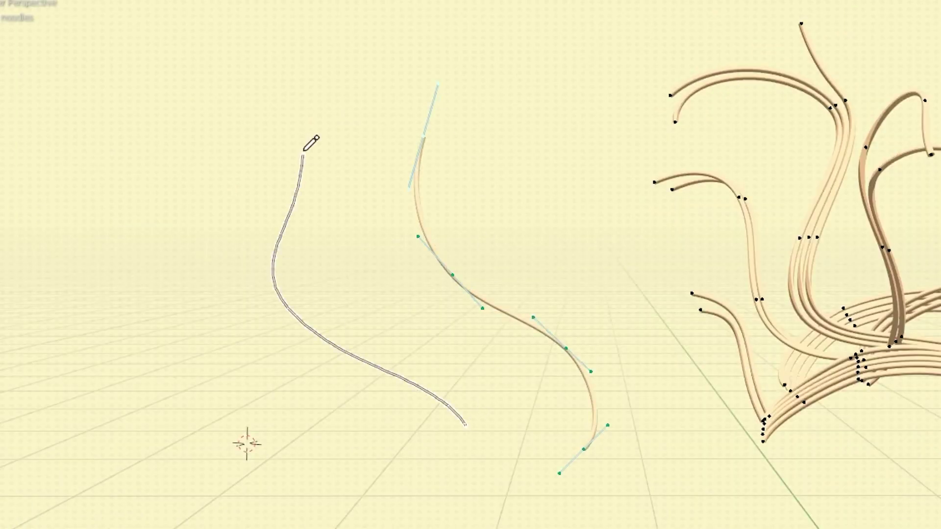
mouse_move(557, 198)
left_mouse_down()
mouse_move(636, 355)
mouse_move(637, 438)
left_mouse_up()
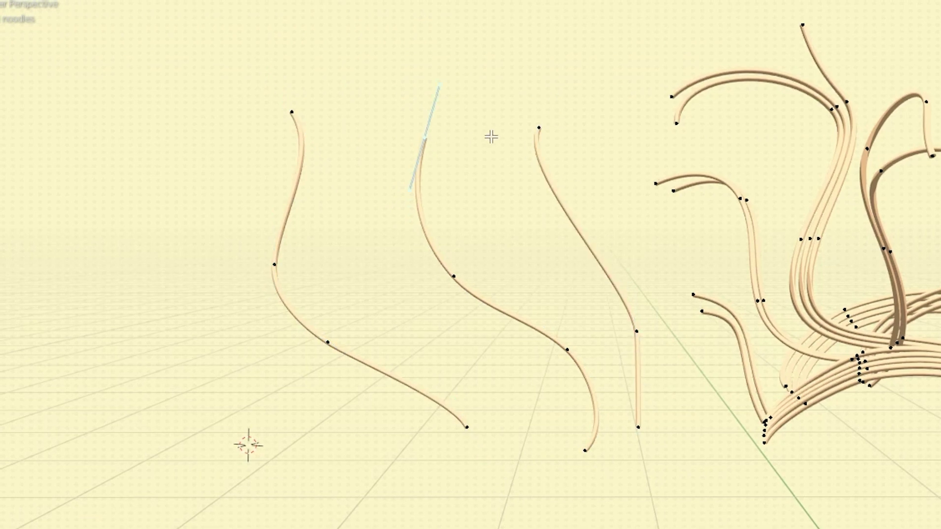
left_click(475, 123)
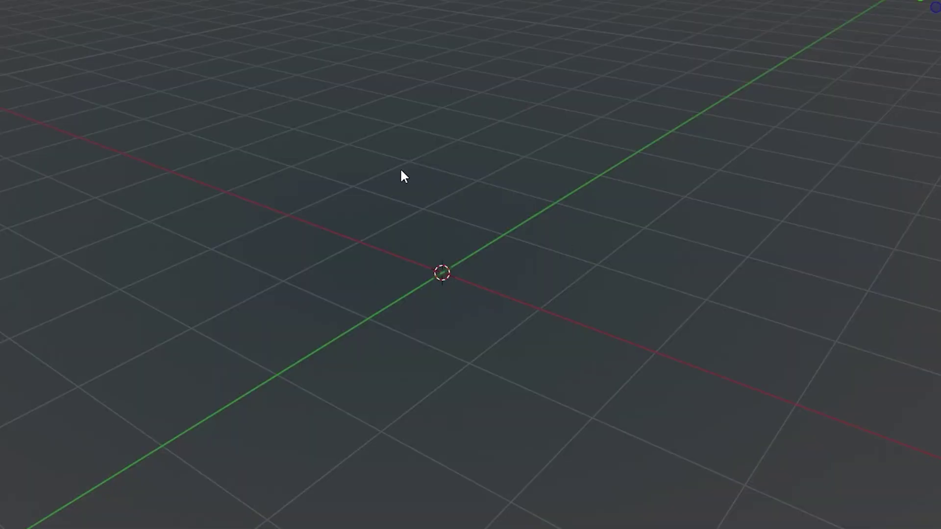
Add a cylinder mesh and scale it in Edit Mode
key("shift+a")
mouse_move(407, 171)
left_click(477, 245)
key("Tab")
key("s")
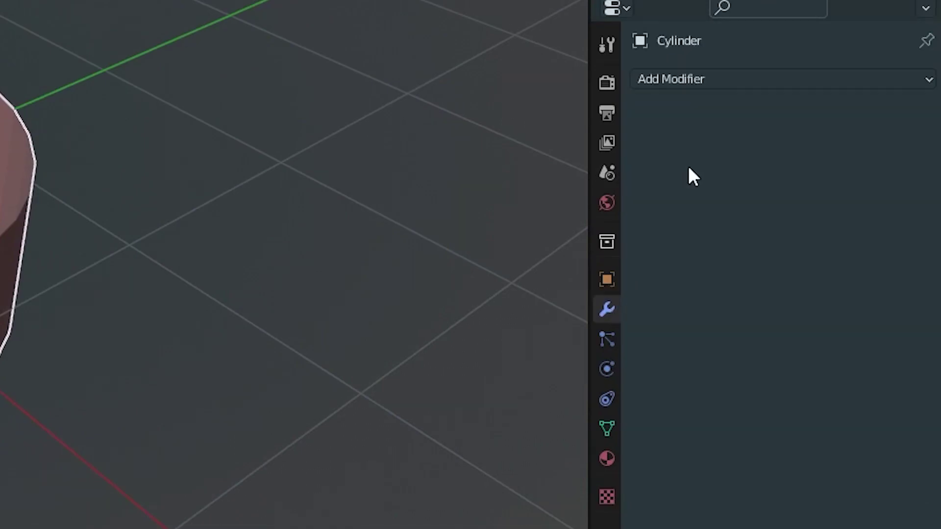
Give the cylinder a Solidify modifier with wall thickness of about 0.11 m
left_click(686, 79)
left_click(505, 443)
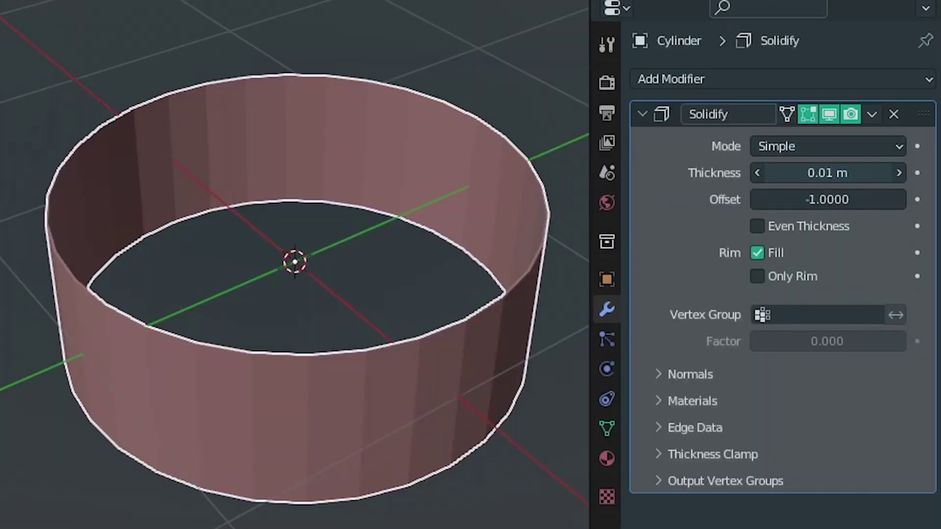
left_click_drag(827, 173, 850, 172)
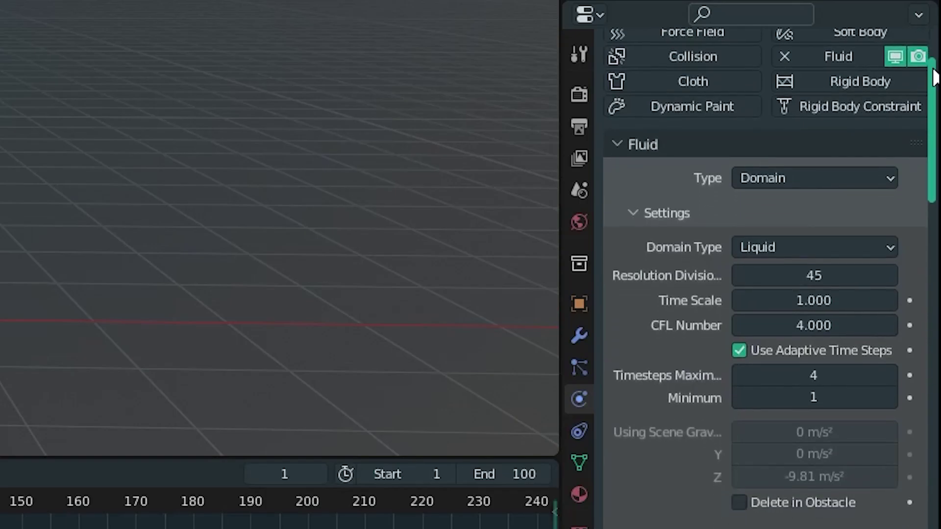
left_click_drag(934, 76, 926, 325)
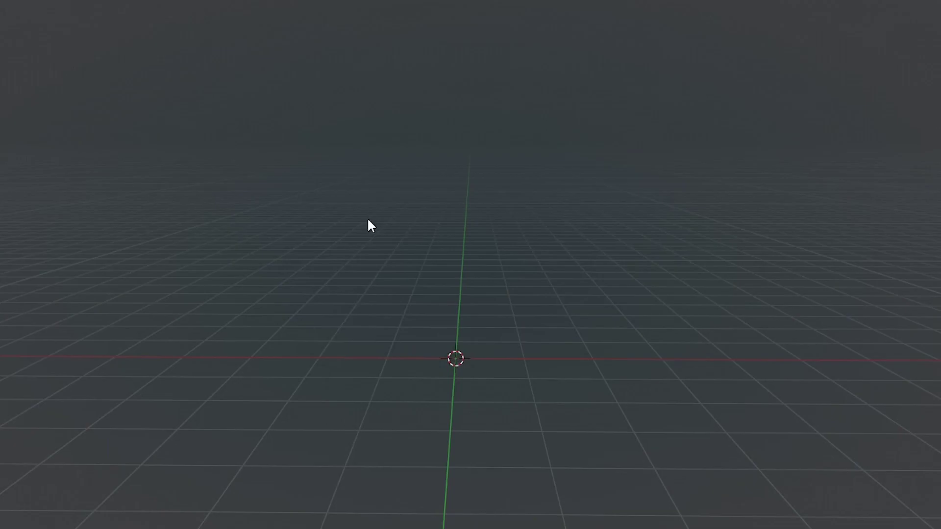
Add a cube and turn it into a Quick Liquid setup
key("shift+a")
mouse_move(443, 228)
left_click(493, 245)
left_click(272, 36)
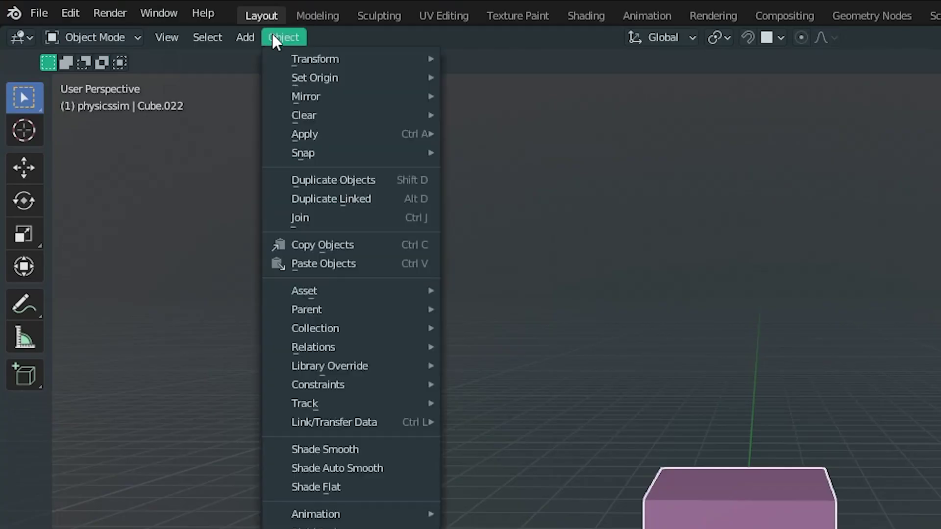
mouse_move(416, 300)
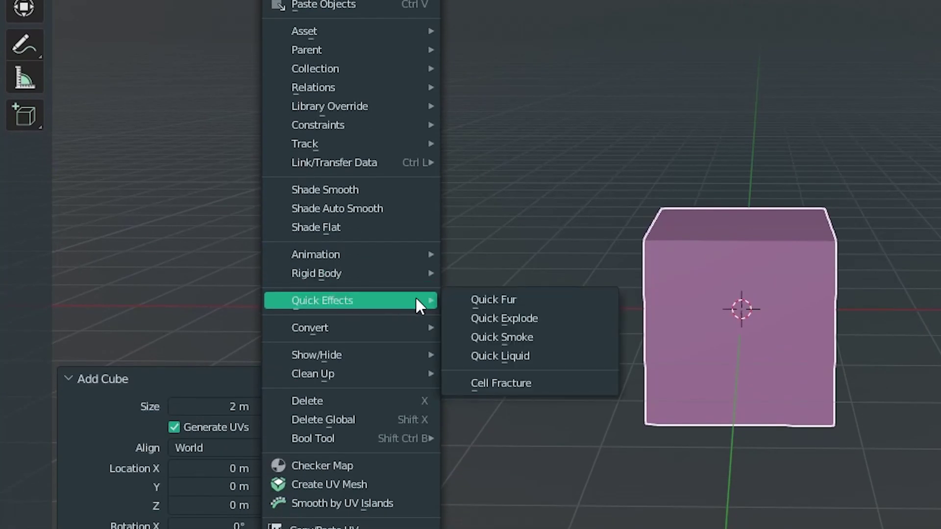
left_click(495, 352)
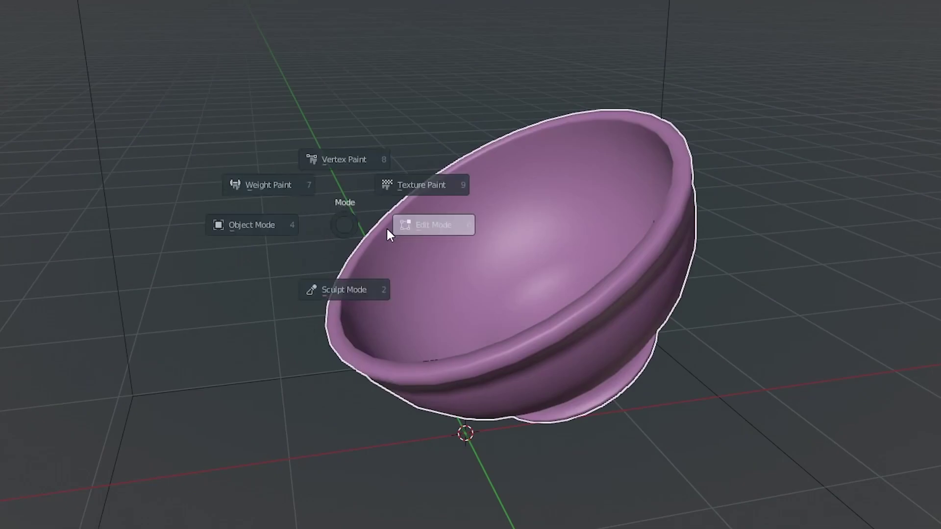
Duplicate the bowl's inner face loops down to the floor and separate them into their own object
left_click(392, 226)
left_click(395, 224, "alt")
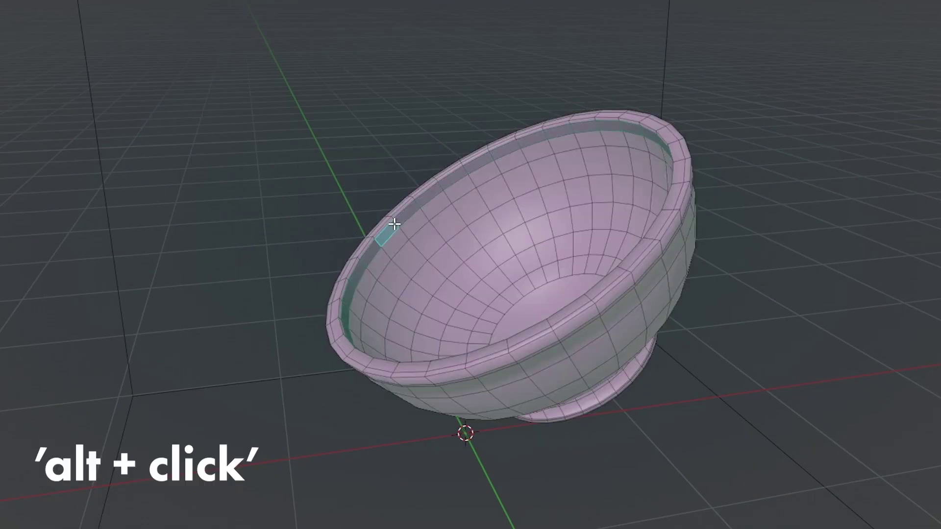
left_click(409, 258, "alt+shift")
left_click(462, 305, "alt+shift")
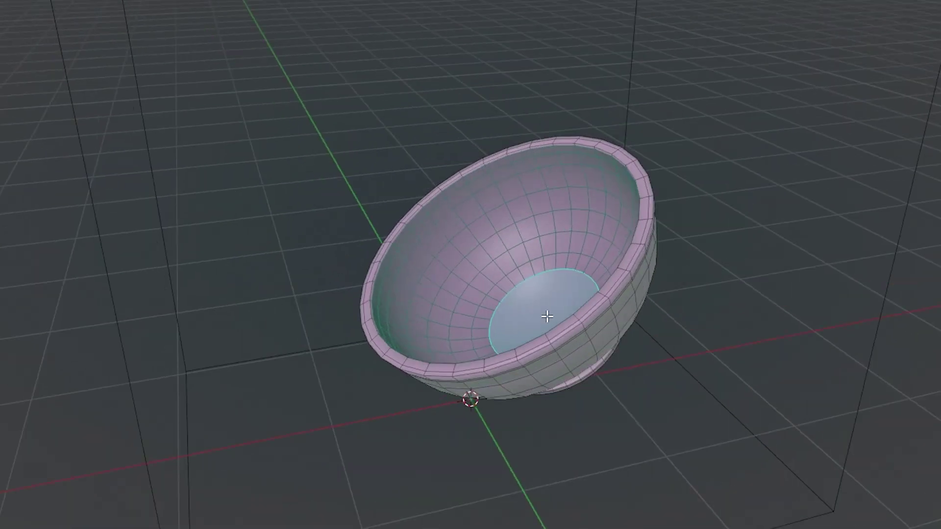
key("shift+d")
right_click(540, 292)
key("p")
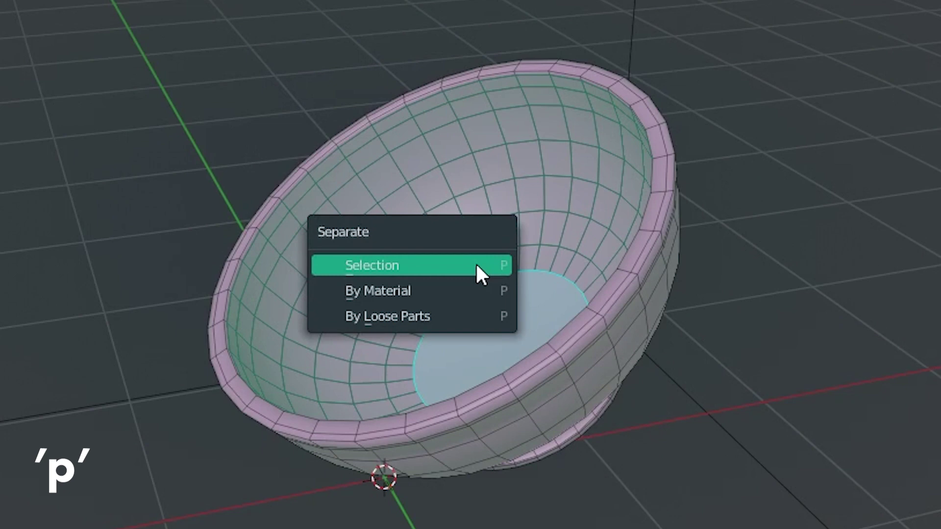
left_click(473, 265)
key("Tab")
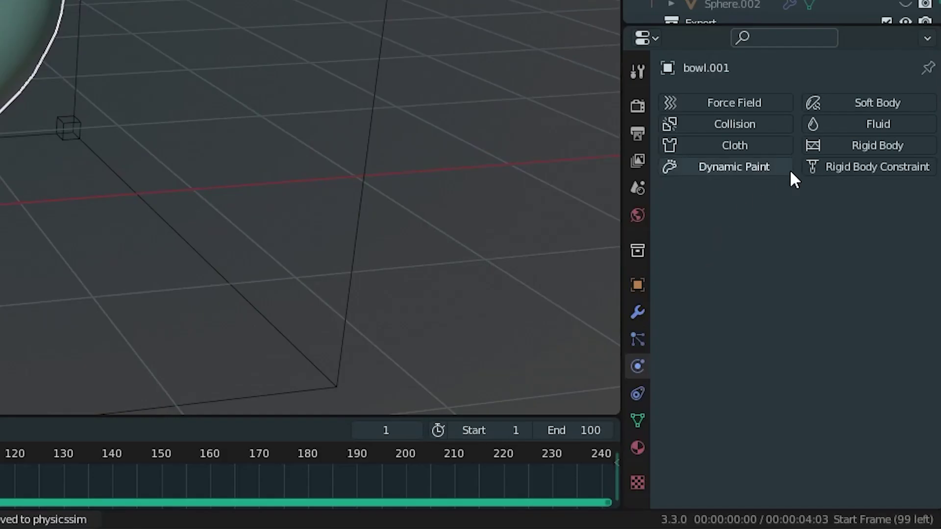
Add Fluid physics to bowl.001 as an Effector with surface thickness of about 0.88
left_click(852, 122)
left_click(813, 226)
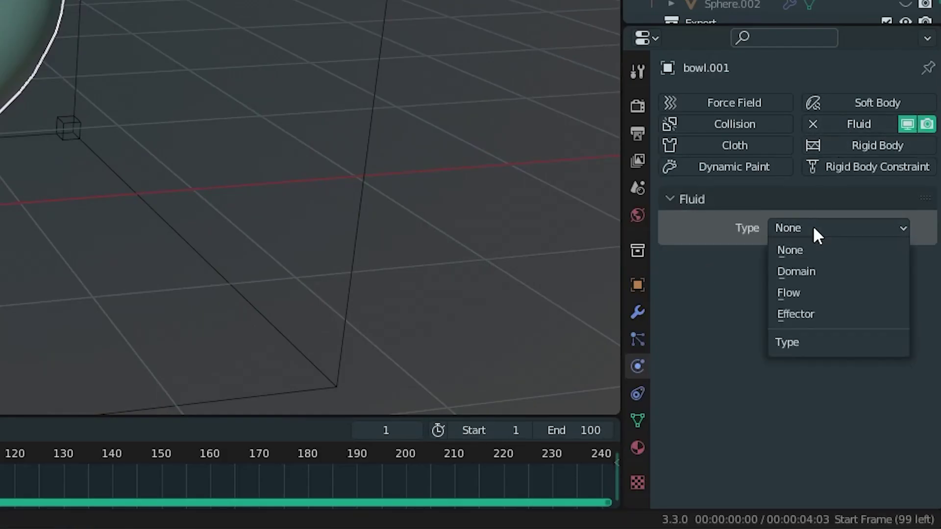
left_click(798, 316)
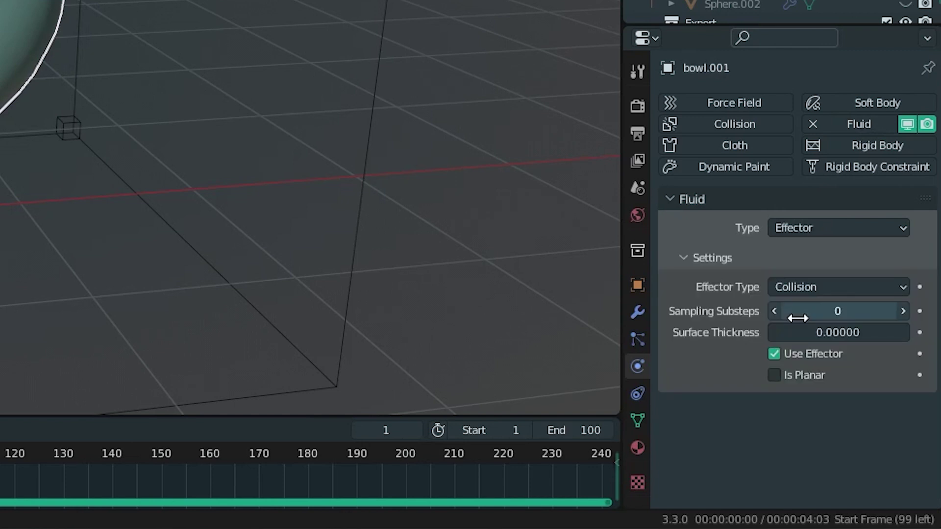
left_click_drag(804, 332, 816, 332)
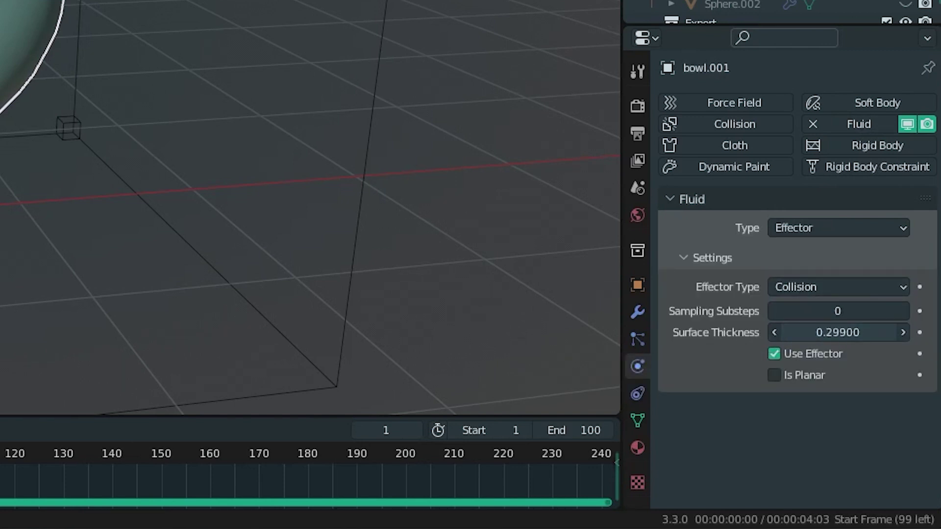
left_click_drag(816, 332, 838, 332)
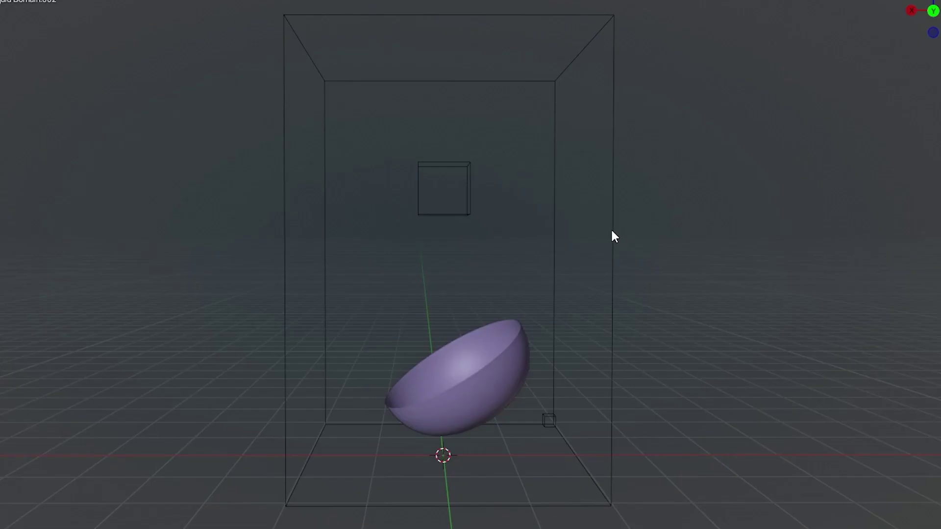
Enable Mesh on the liquid domain, set cache type to All, and bake
left_click(611, 229)
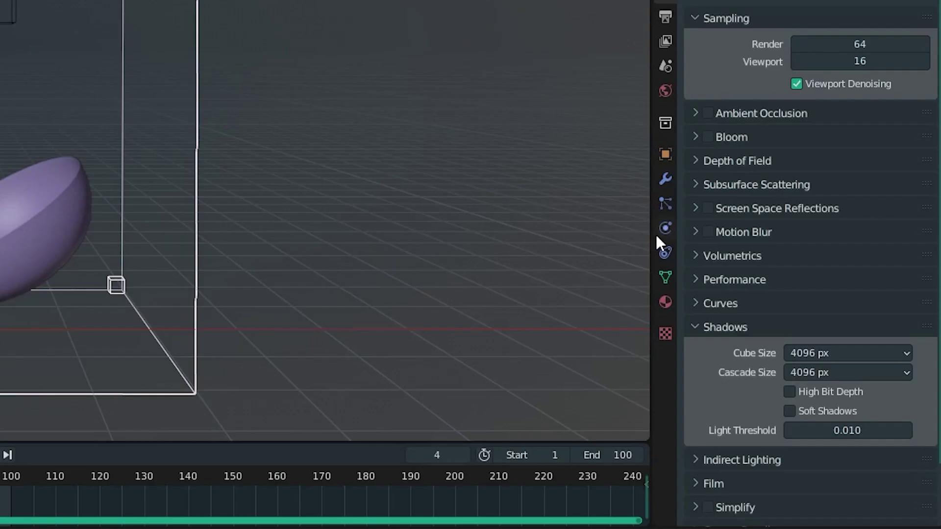
left_click(665, 229)
scroll(740, 235, "down", 12)
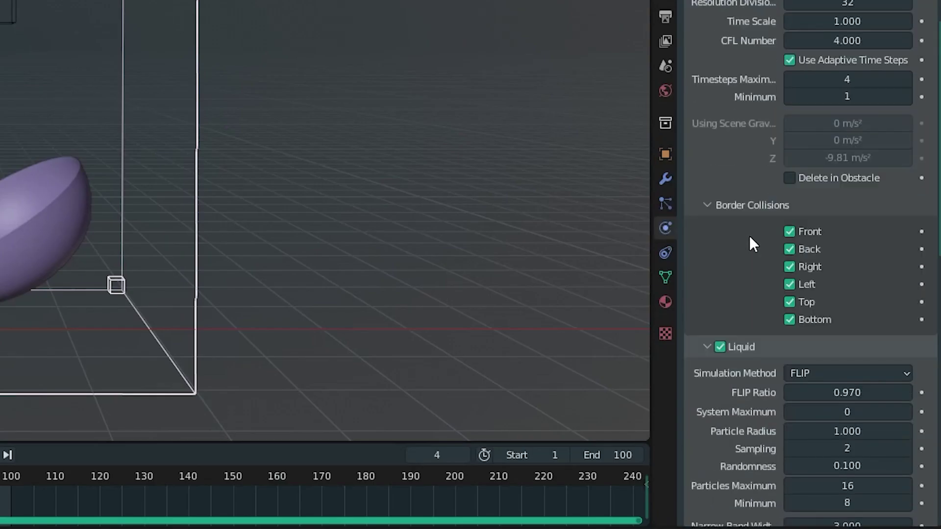
scroll(735, 245, "down", 5)
left_click(720, 248)
scroll(793, 253, "down", 10)
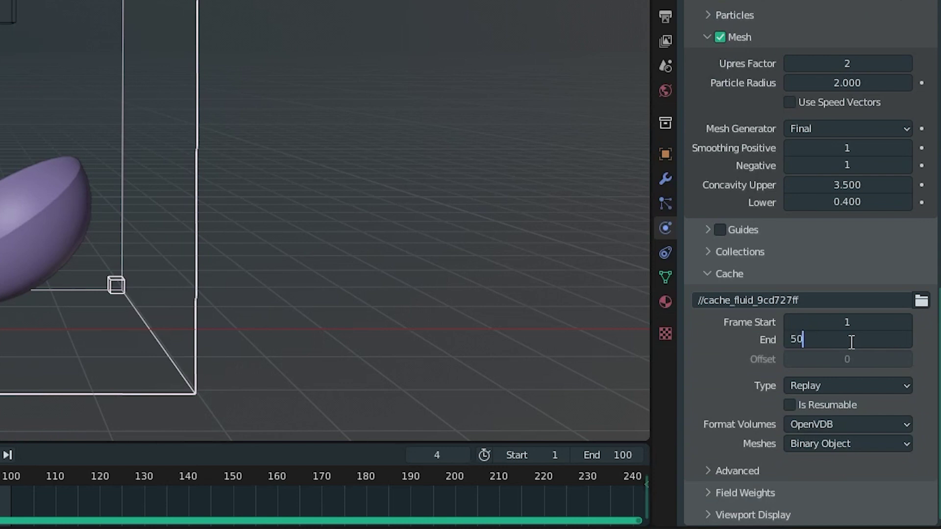
left_click(837, 387)
left_click(809, 447)
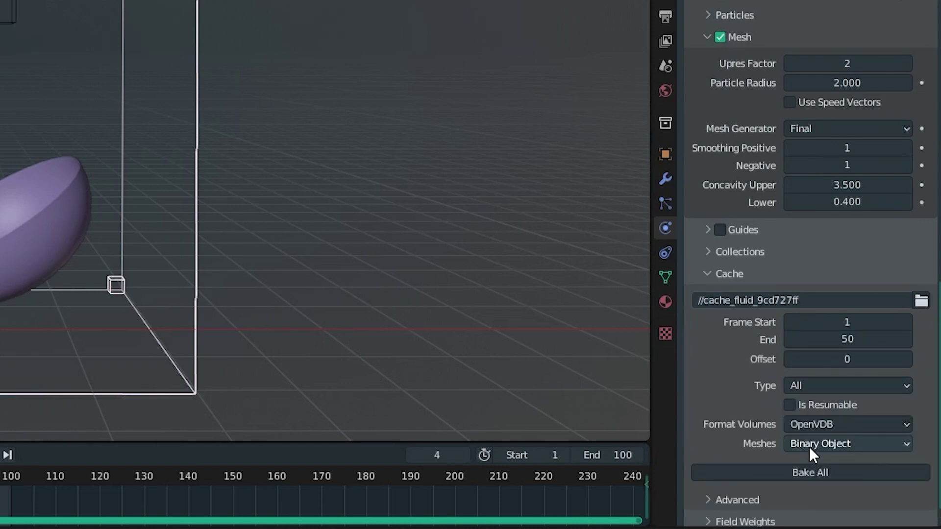
left_click(804, 473)
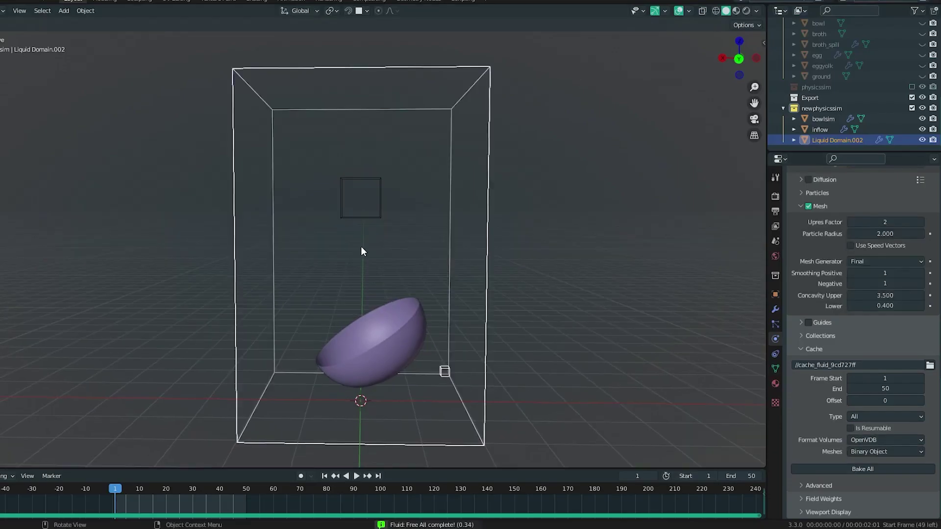
Move the inflow cube along Z and X, then rebake the liquid simulation
key("g")
key("z")
left_click(446, 225)
key("g")
key("x")
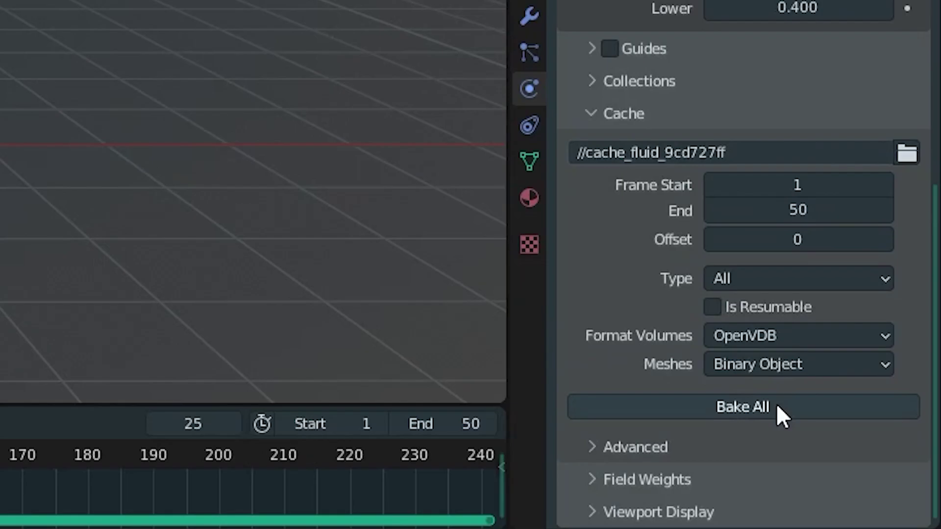
left_click(778, 407)
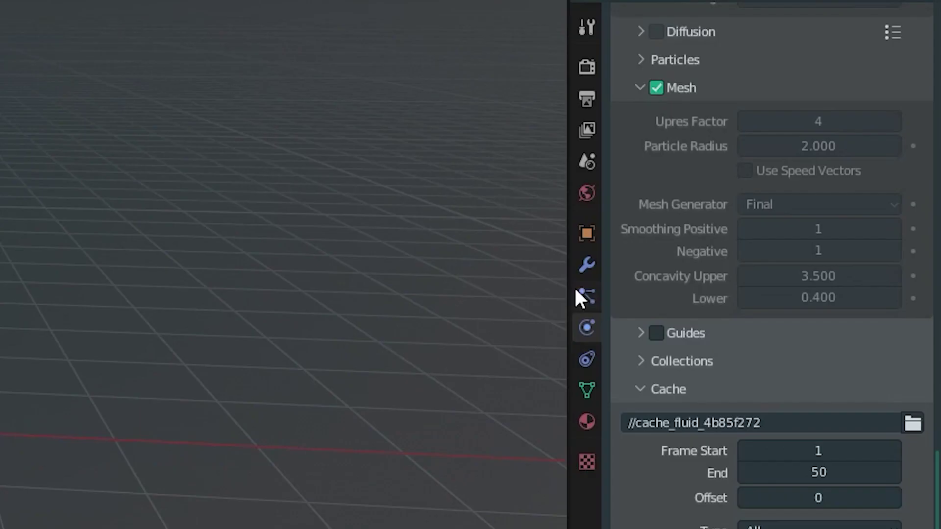
Apply the domain's Fluid and Liquid Particle System modifiers to freeze the splash mesh
left_click(587, 266)
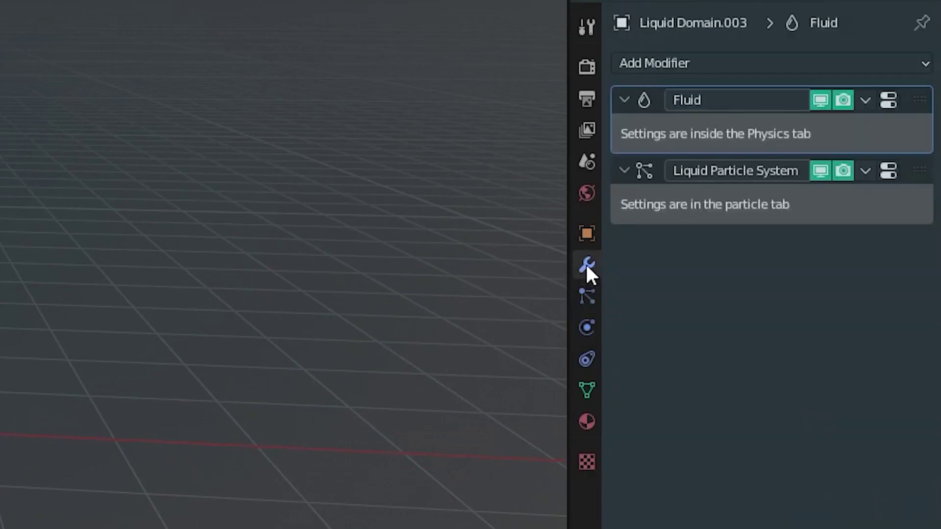
left_click(865, 100)
left_click(829, 127)
left_click(865, 100)
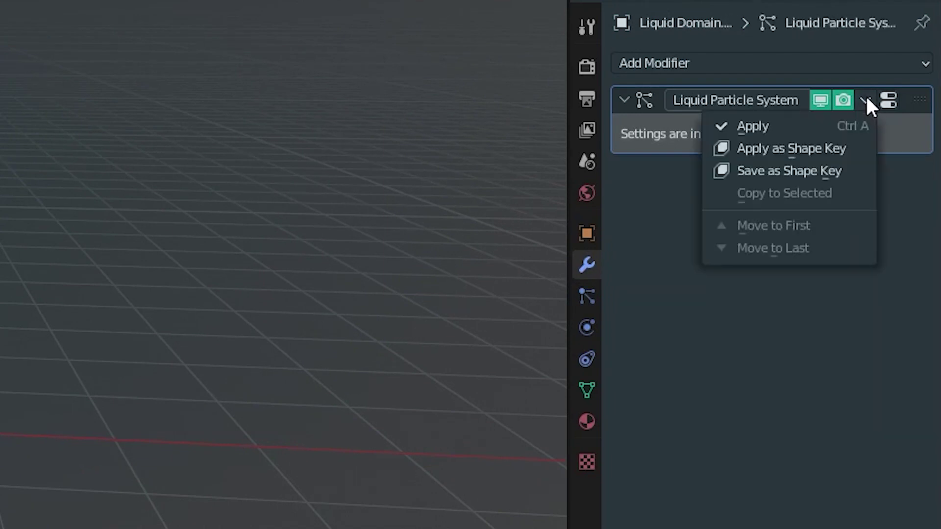
left_click(828, 127)
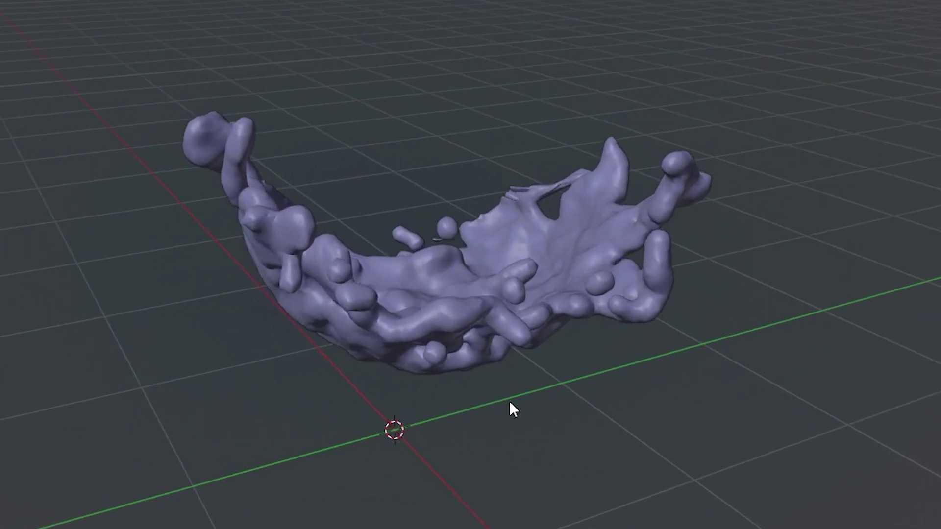
middle_click_drag(510, 402, 881, 397)
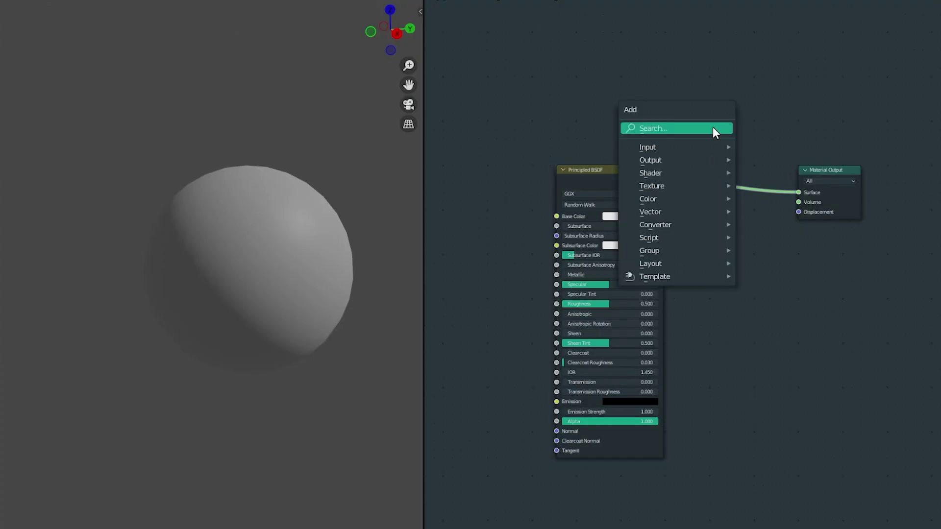
Insert a Shader to RGB node after the Principled BSDF and space out the nodes
left_click(713, 128)
type("shad")
left_click(740, 176)
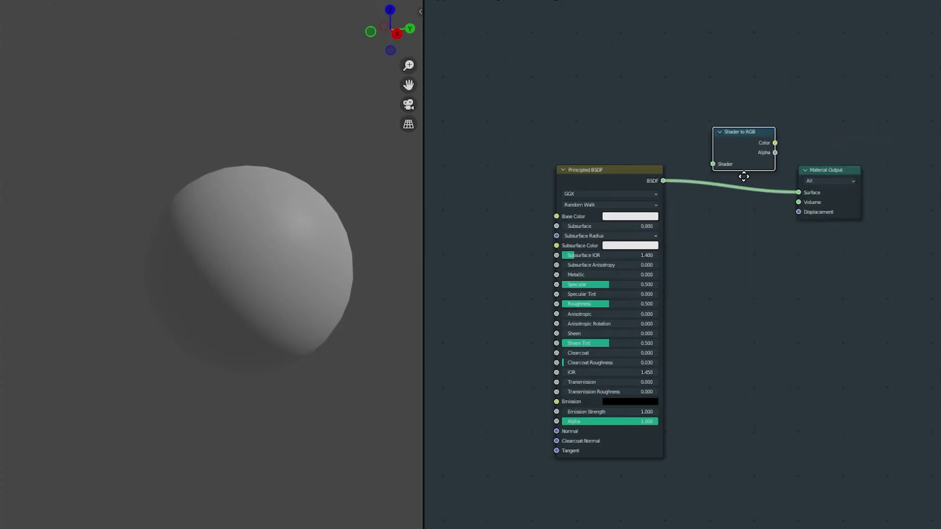
left_click(703, 183)
left_click_drag(625, 172, 536, 158)
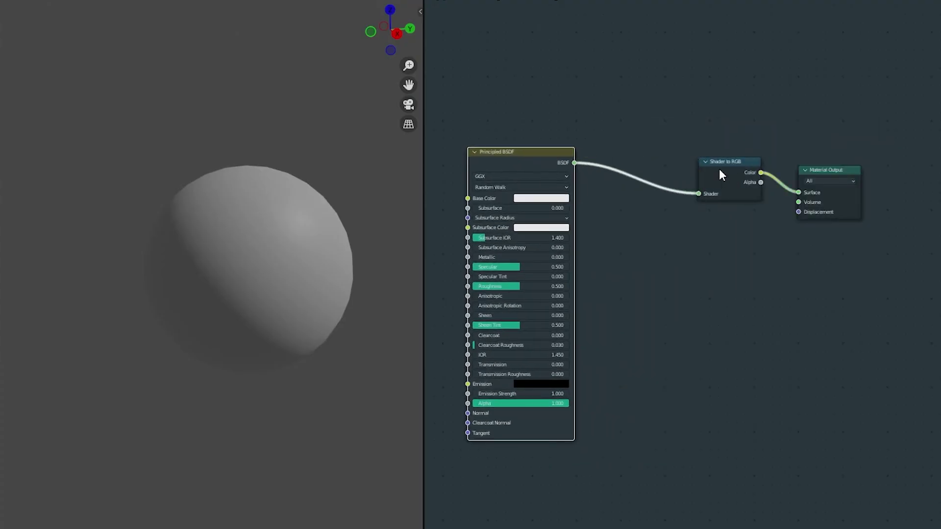
left_click_drag(833, 167, 858, 164)
Add a Constant ColorRamp before Material Output with the white stop at 0.082
key("shift+a")
left_click(714, 140)
type("color")
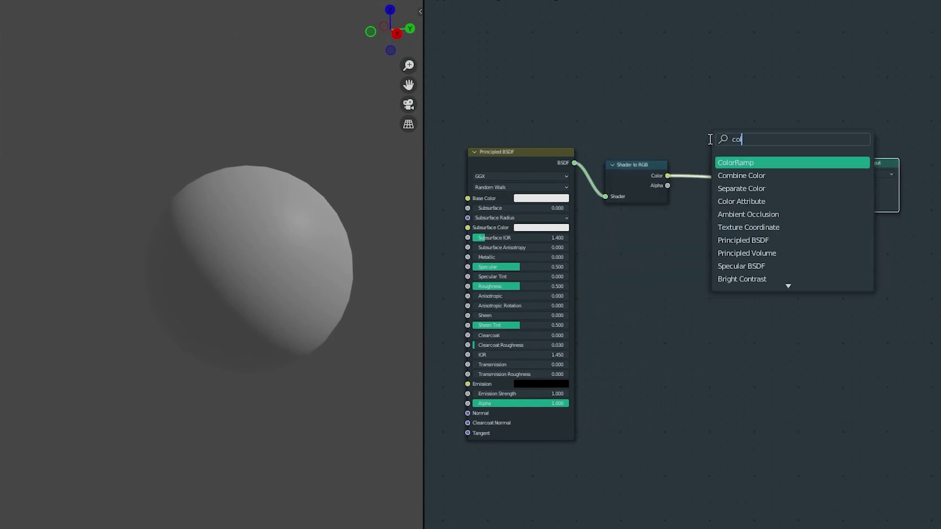
key("Return")
left_click(770, 180)
left_click(794, 236)
left_click_drag(804, 198, 713, 198)
Colour the ramp stops dark, mid and light green, with stops at 0.041 and 0.095
left_click_drag(781, 140, 785, 131)
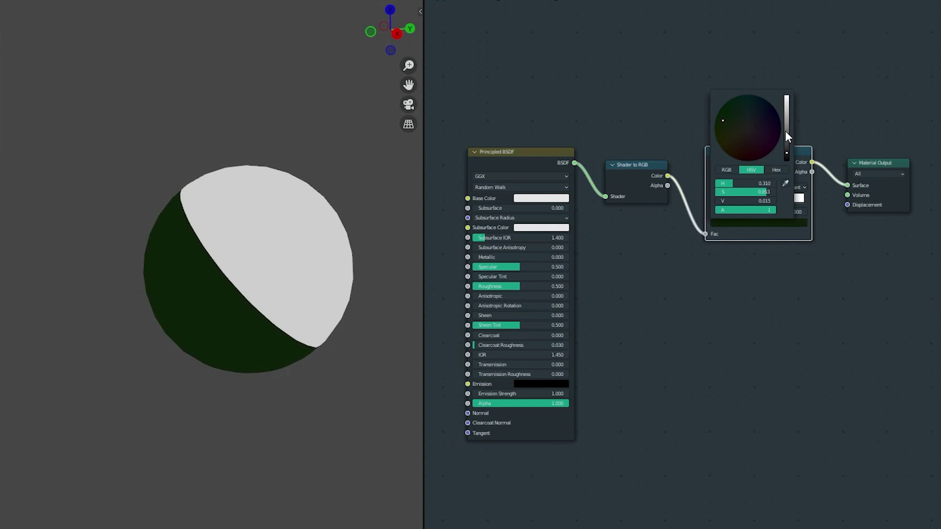
left_click(752, 138)
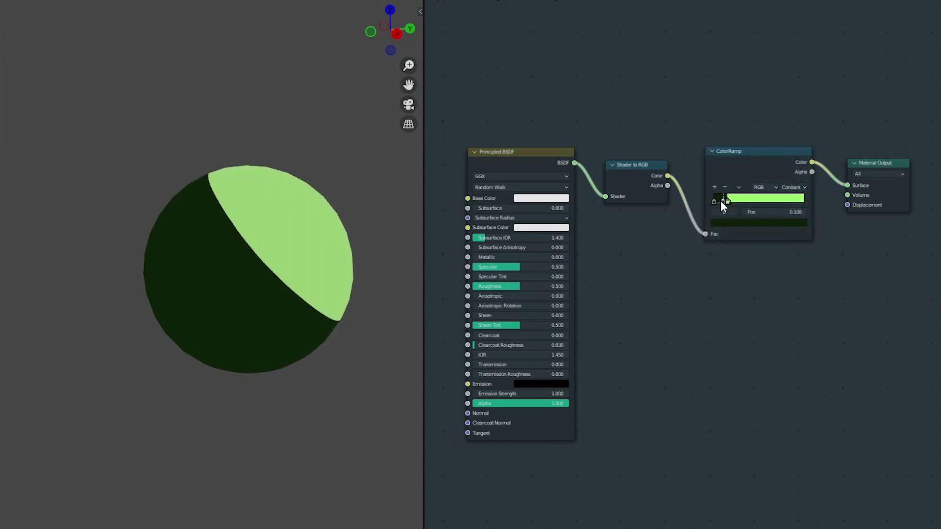
left_click(758, 223)
left_click_drag(785, 156, 785, 122)
left_click_drag(721, 201, 724, 200)
middle_click_drag(229, 241, 273, 234)
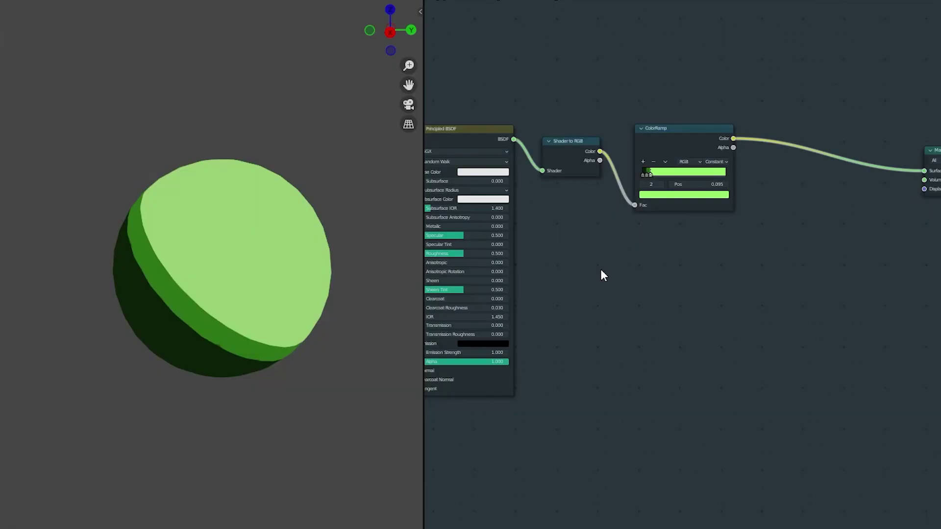
Add a mapped Voronoi Texture feeding the output, tidy the nodes, and view through the camera
key("shift+a")
type("voro")
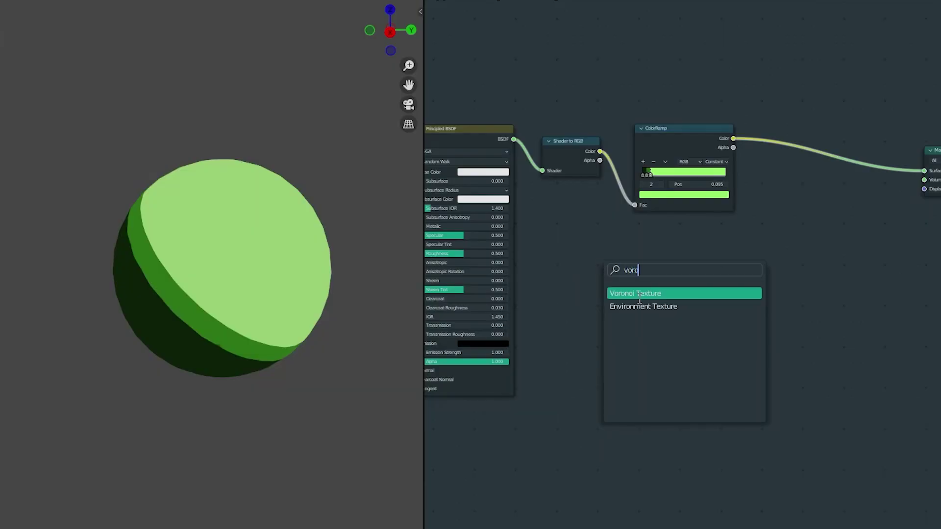
key("Return")
left_click_drag(637, 385, 631, 346)
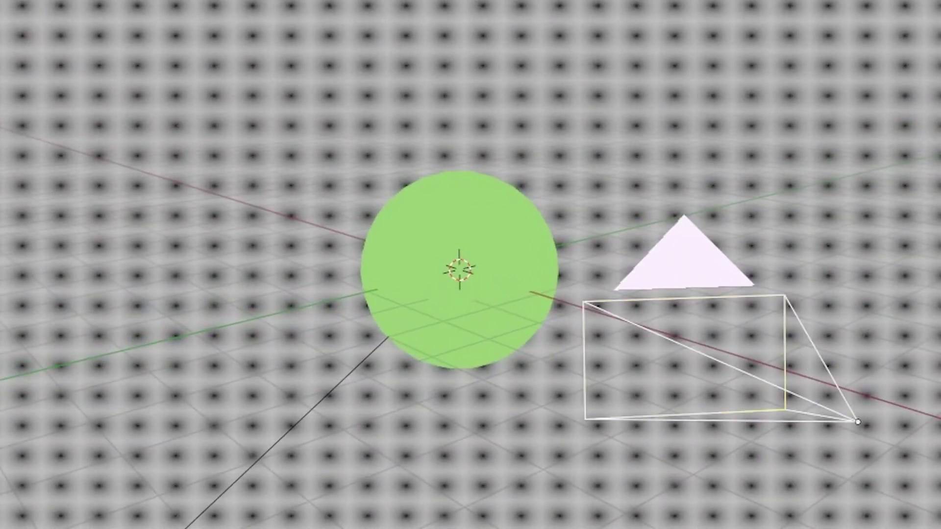
key("KP_0")
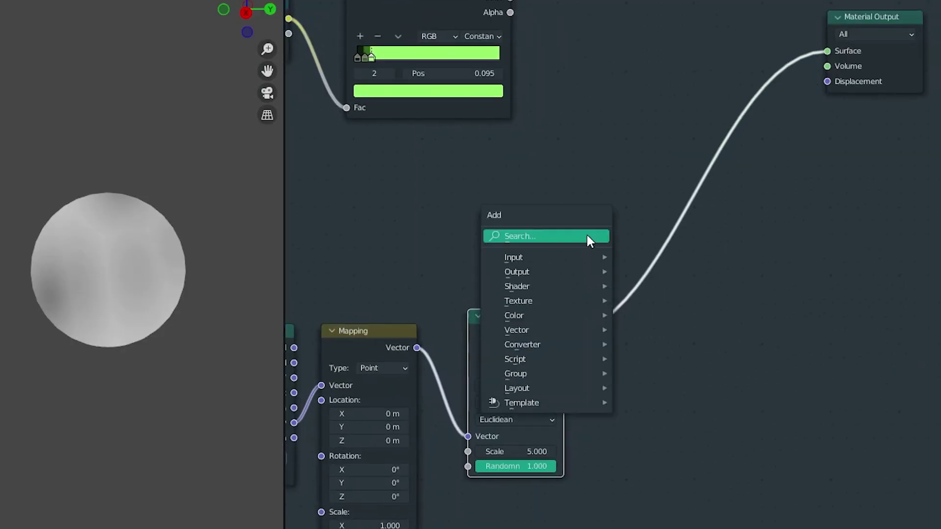
Add a Constant grey-to-white ColorRamp after the Voronoi, set scale 40.8, and group the nodes
type("co")
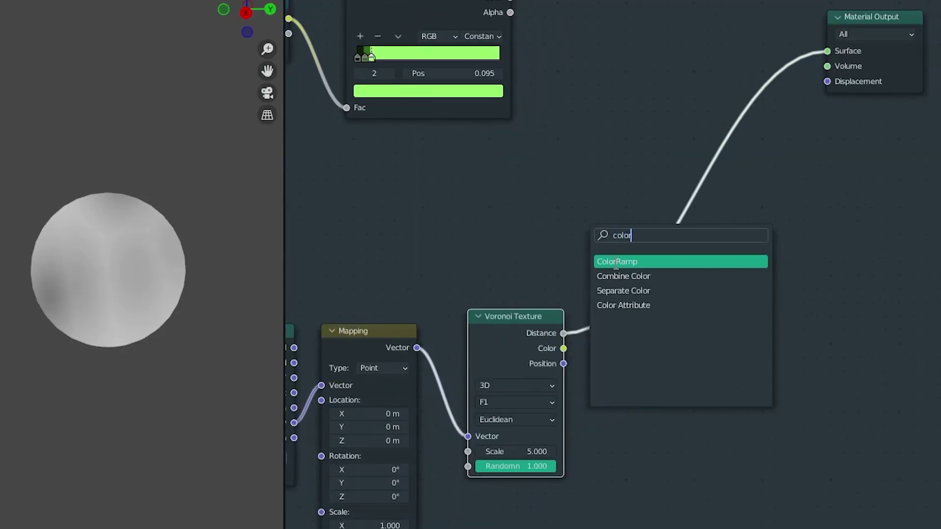
type("lor")
left_click(616, 262)
left_click(640, 340)
left_click(646, 375)
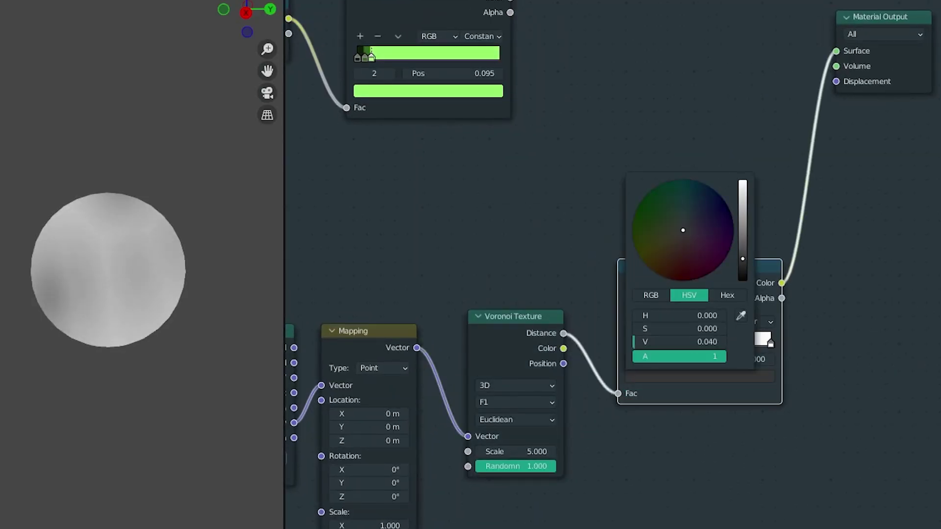
left_click_drag(742, 259, 745, 220)
left_click(767, 343)
left_click(759, 396)
left_click_drag(777, 343, 663, 342)
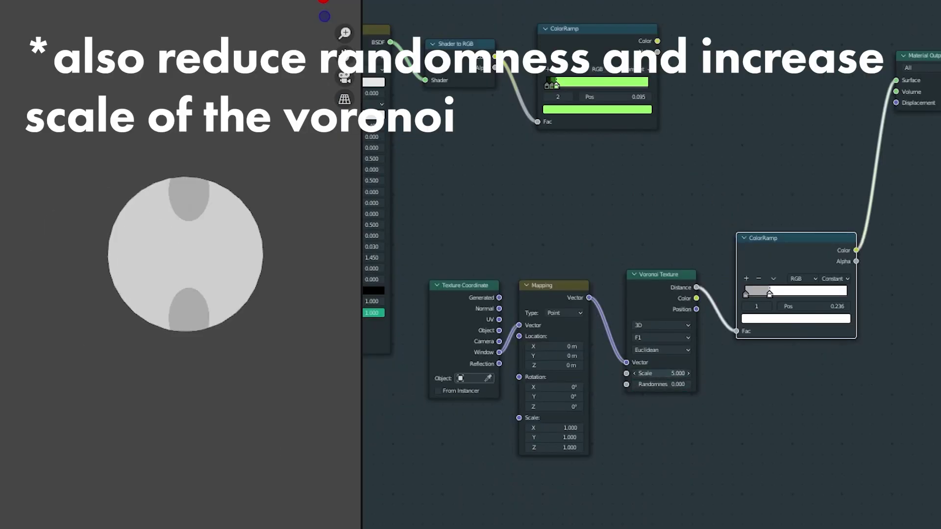
left_click_drag(662, 373, 696, 373)
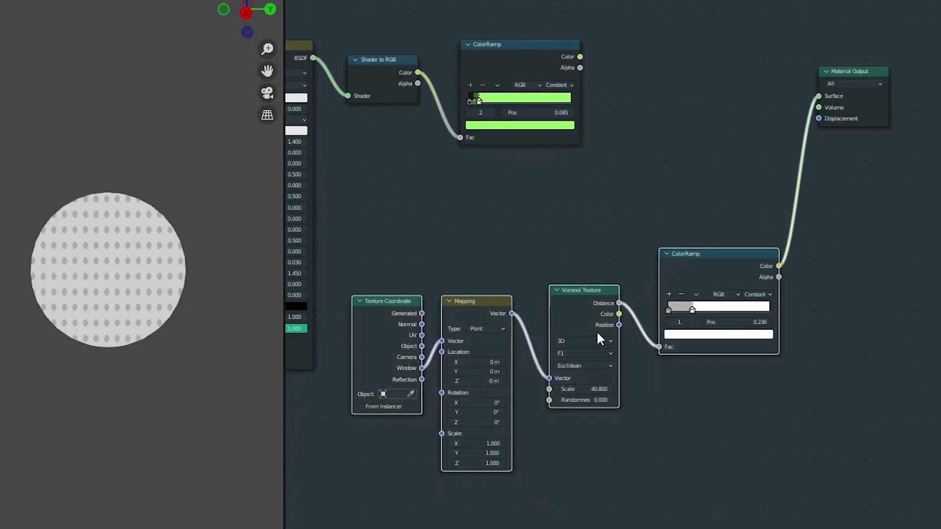
key("ctrl+g")
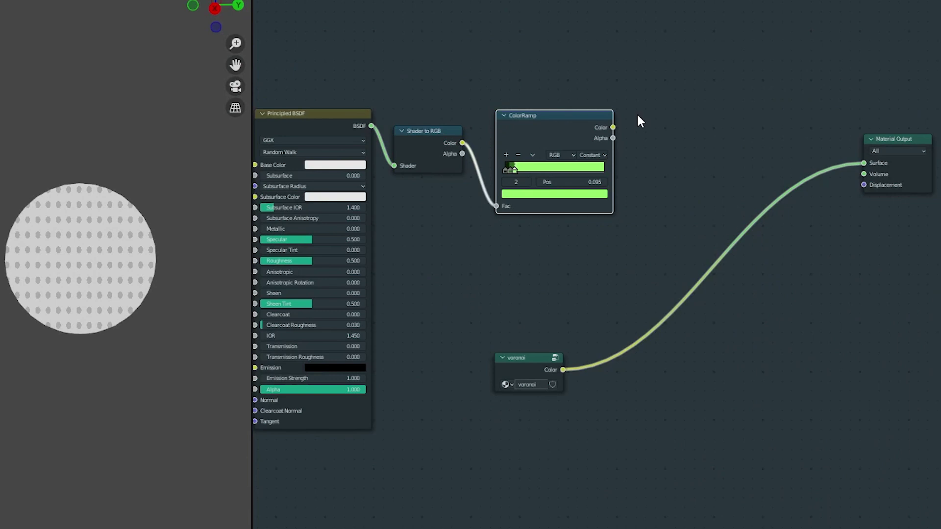
Feed the toon ramp into a second ColorRamp with a darker stop at 0.150
key("shift+a")
mouse_move(588, 235)
left_click(716, 257)
left_click(526, 248)
left_click_drag(613, 128, 506, 317)
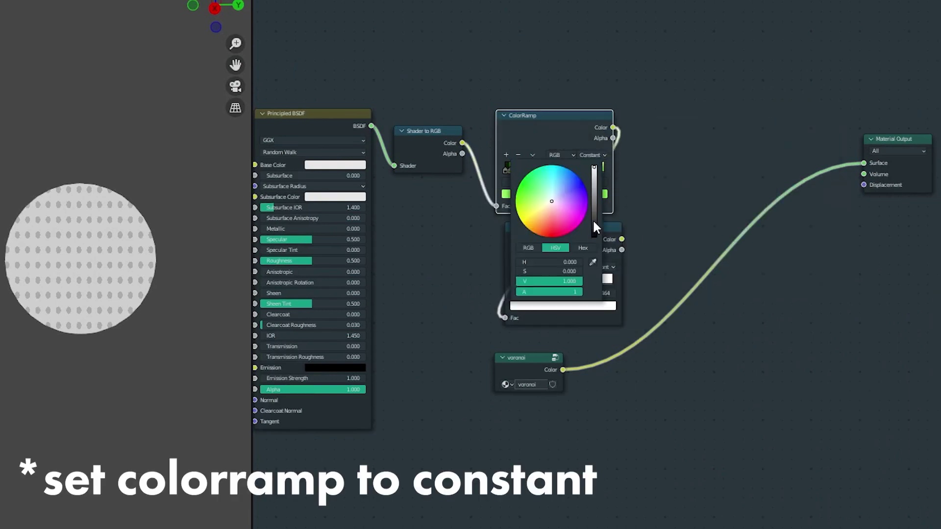
left_click_drag(594, 219, 594, 237)
left_click_drag(556, 282, 527, 282)
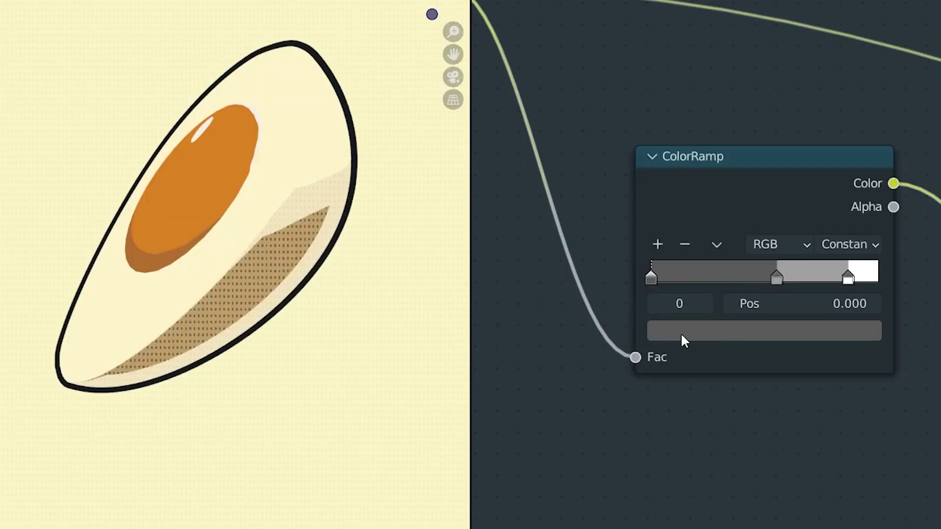
Lighten the grey ColorRamp stop to a lighter grey shade
left_click(682, 332)
left_click_drag(695, 276, 764, 277)
left_click_drag(764, 304, 777, 311)
left_click(686, 332)
mouse_move(682, 276)
left_mouse_down()
mouse_move(667, 276)
mouse_move(695, 277)
left_mouse_up()
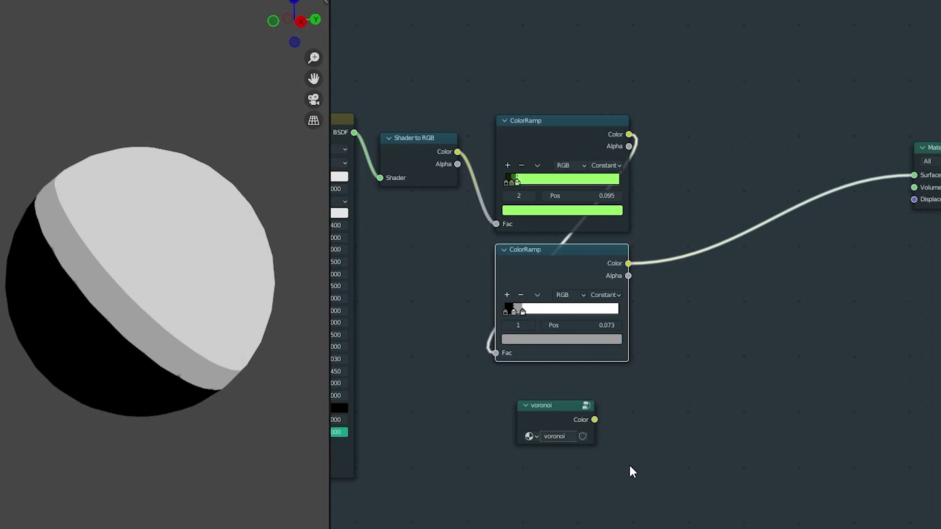
left_click(711, 279)
Add a clamped Linear Light MixRGB blending the grey ramp (Color1) with the voronoi group (Color2)
key("shift+a")
type("mix")
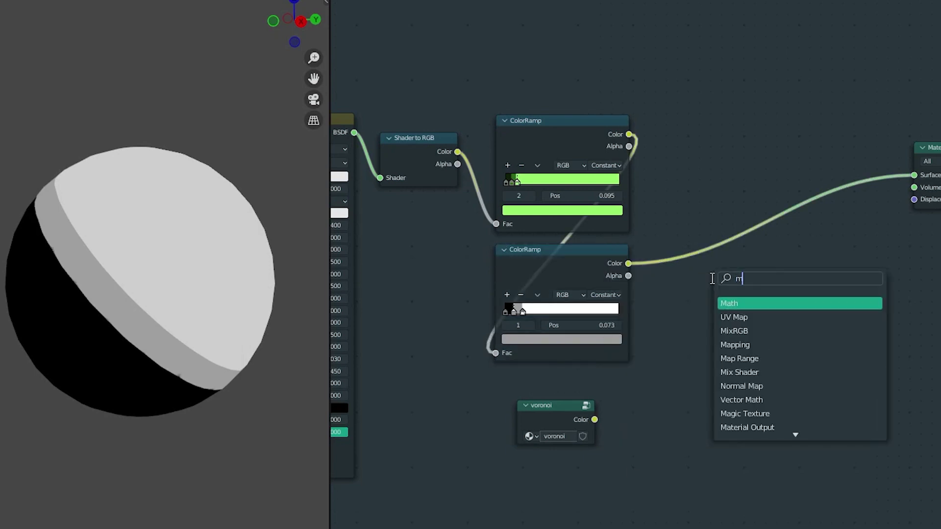
left_click(747, 303)
left_click(733, 294)
left_click_drag(628, 263, 706, 357)
left_click_drag(594, 420, 707, 370)
left_click(744, 319)
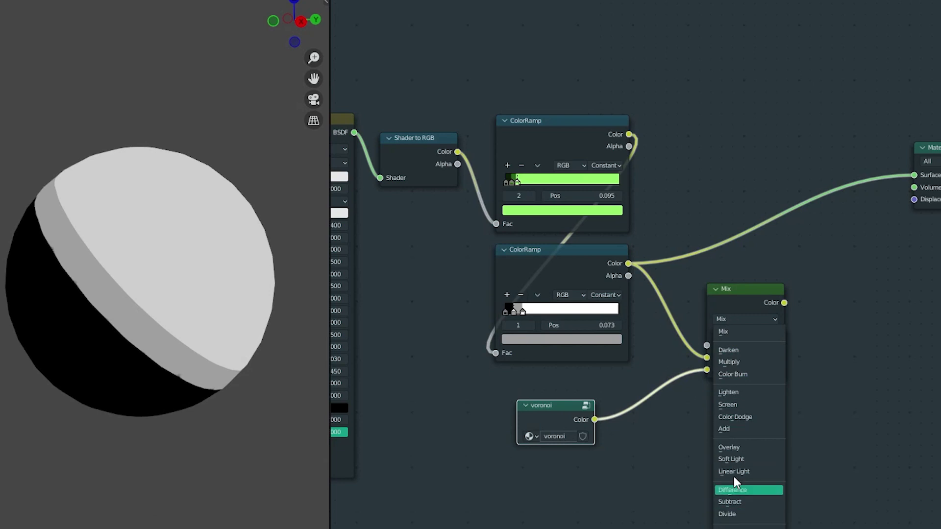
left_click(735, 490)
left_click(716, 331)
left_click_drag(748, 292, 779, 291)
Threshold the Linear Light result with a ColorRamp: stop at 0.555, middle stop light grey
key("shift+a")
type("colo")
key("Return")
left_click(815, 297)
left_click(750, 266)
left_click(779, 298)
left_click(752, 269)
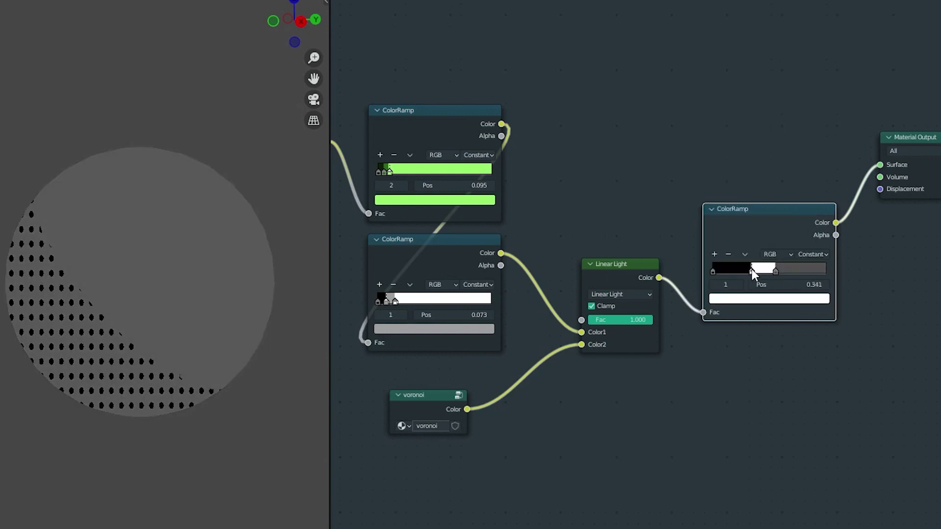
left_click(716, 269)
left_click(764, 299)
left_click(757, 269)
left_click(764, 299)
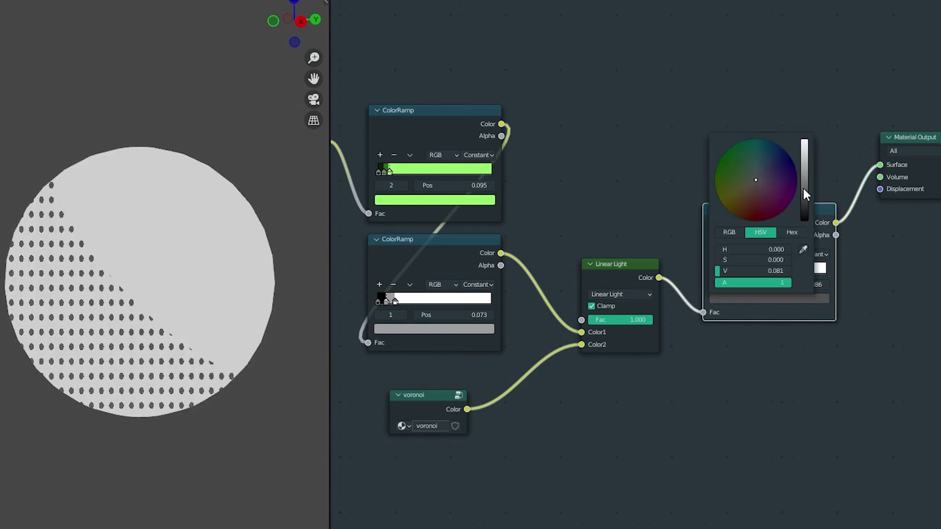
left_click(803, 188)
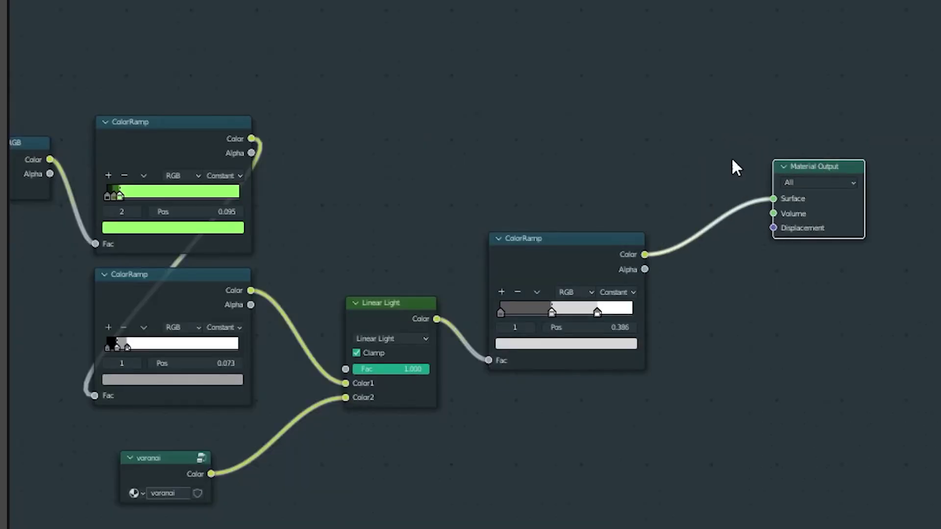
Add a Multiply MixRGB node taking the green toon ramp in Color1
key("shift+a")
type("mix")
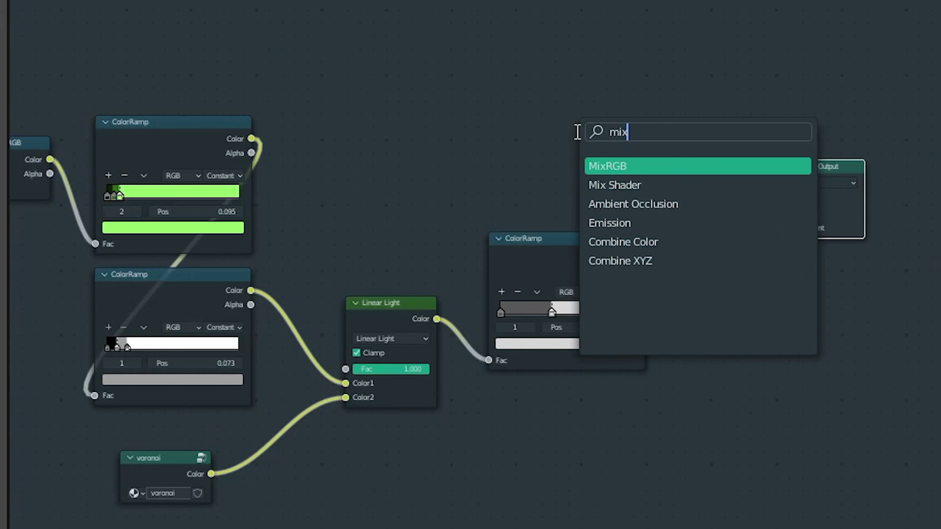
key("Return")
left_click(578, 152)
left_click(252, 132)
left_click_drag(251, 139, 642, 240)
left_click(681, 178)
left_click(671, 228)
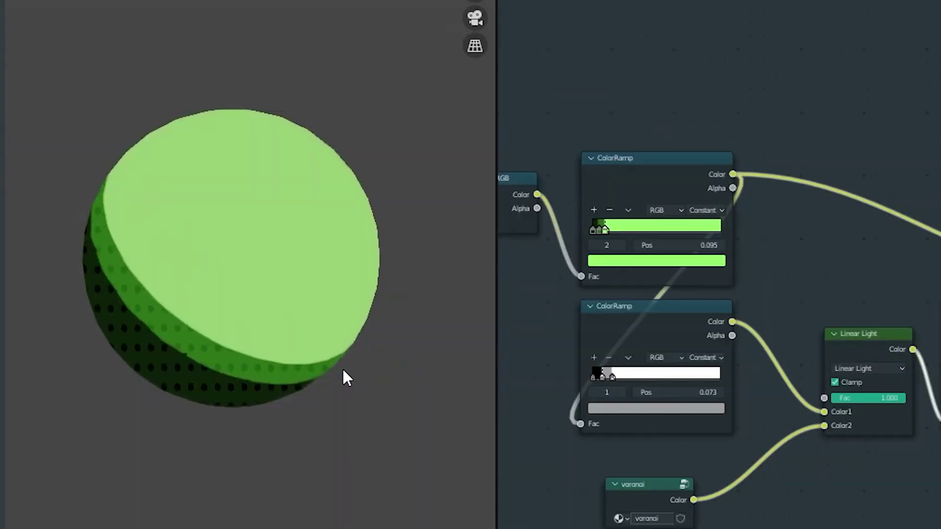
middle_click_drag(342, 374, 287, 358)
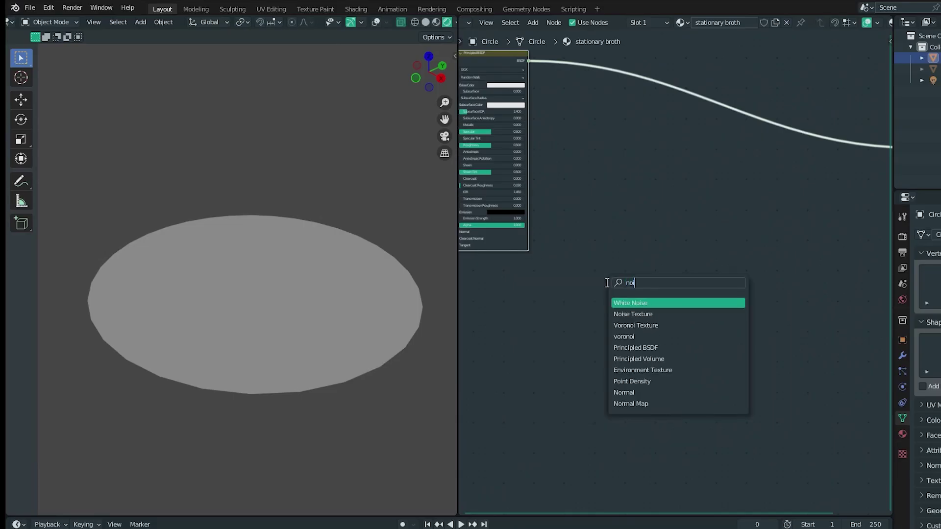
Add a mapped Noise Texture (Ctrl+T) and feed its Fac into a new ColorRamp
key("Return")
key("ctrl+t")
scroll(615, 307, "up", 2)
left_click_drag(645, 307, 697, 275)
type("co")
key("Return")
Make the noise ramp Constant with a grey stop at 0.382, black at 0.547, white at 0.674
left_click(798, 327)
left_click(806, 347)
left_click_drag(821, 338, 751, 340)
left_click(754, 360)
left_click(752, 309, "ctrl+shift")
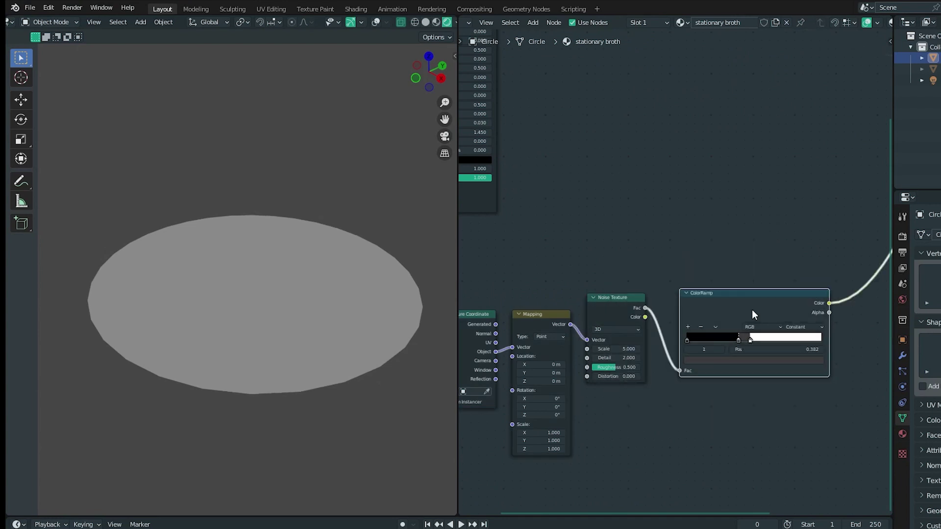
scroll(752, 310, "up", 1)
left_click_drag(680, 345, 690, 335)
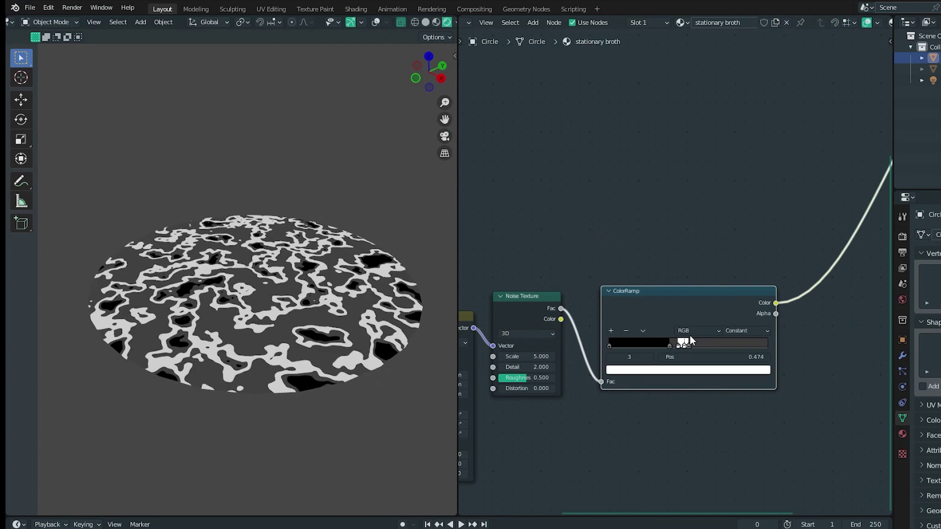
left_click(696, 345, "ctrl")
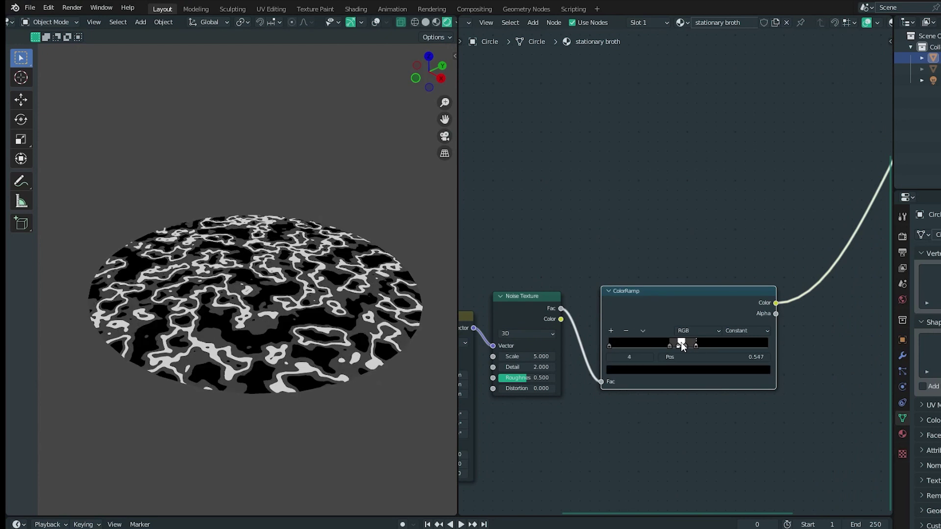
left_click_drag(768, 345, 717, 346)
Lower the noise scale for a coarser pattern and set the rim ramp stop to 0.691
key("ctrl+a")
left_click(392, 361)
key("ctrl+z")
left_click_drag(537, 356, 502, 357)
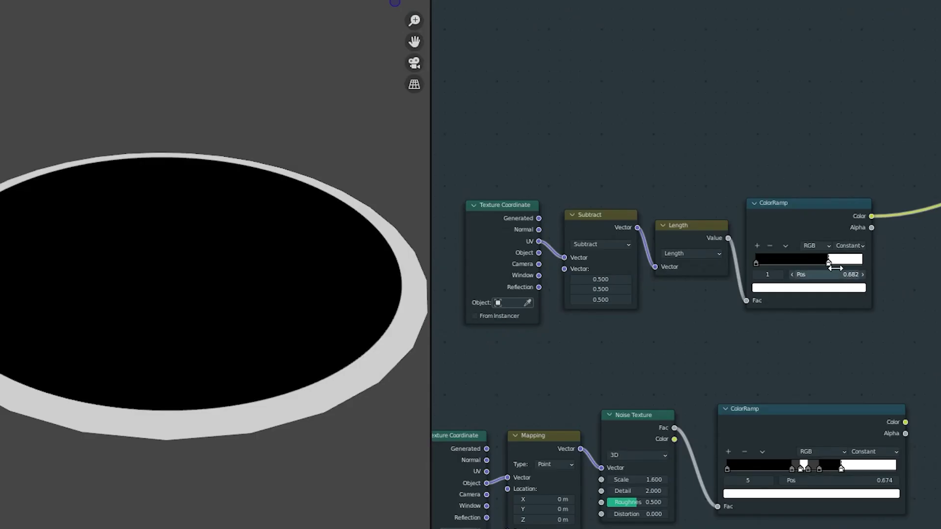
left_click_drag(827, 263, 829, 264)
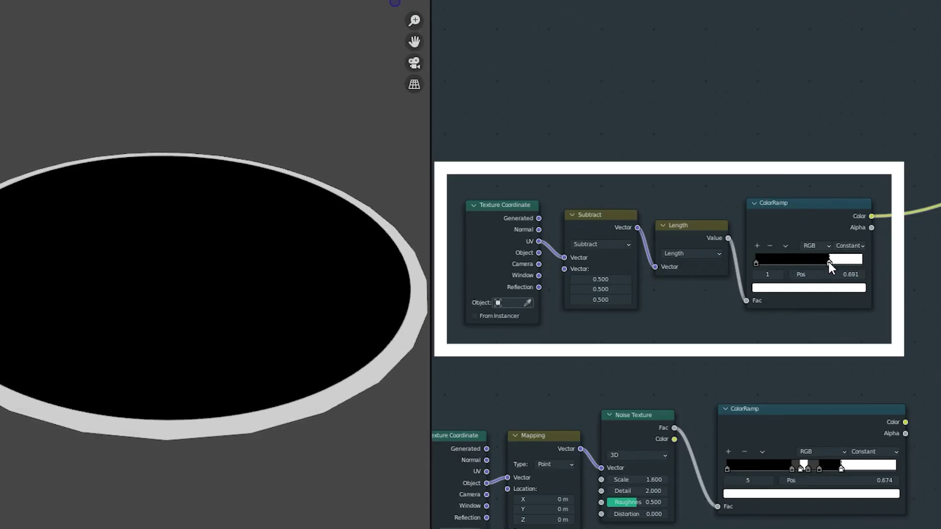
Join the rim ramp and noise ramp with a clamped Math Add node
middle_click_drag(828, 262, 596, 311)
key("shift+a")
left_click(682, 248)
type("math")
key("Return")
left_click(710, 218)
left_click_drag(616, 401, 690, 258)
left_click(700, 234)
left_click(699, 233)
Add another Noise Texture node and pull a link from its Fac
left_click(699, 233)
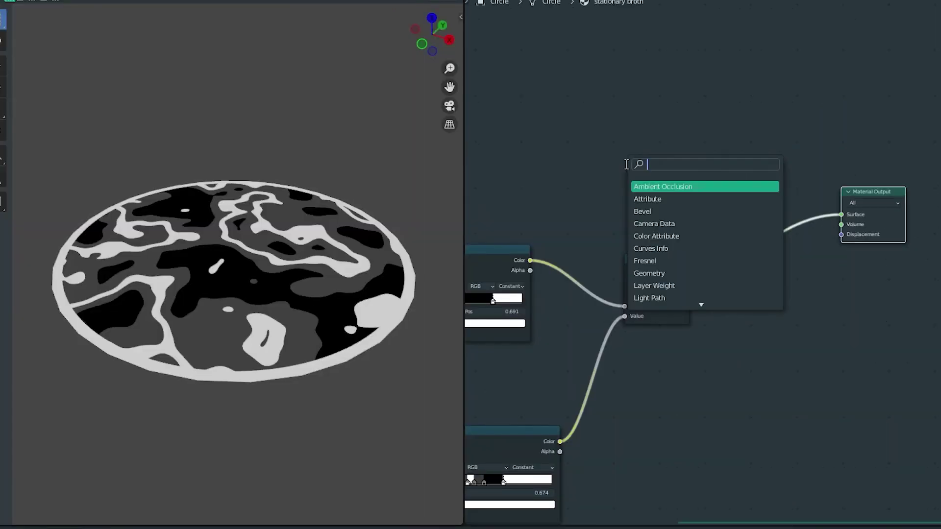
type("noise")
left_click(686, 199)
left_click(579, 147)
middle_click_drag(631, 186, 589, 206)
left_click_drag(570, 149, 613, 142)
Add a Multiply Math node from the noise Fac and insert a duplicated Add node before Material Output
type("add")
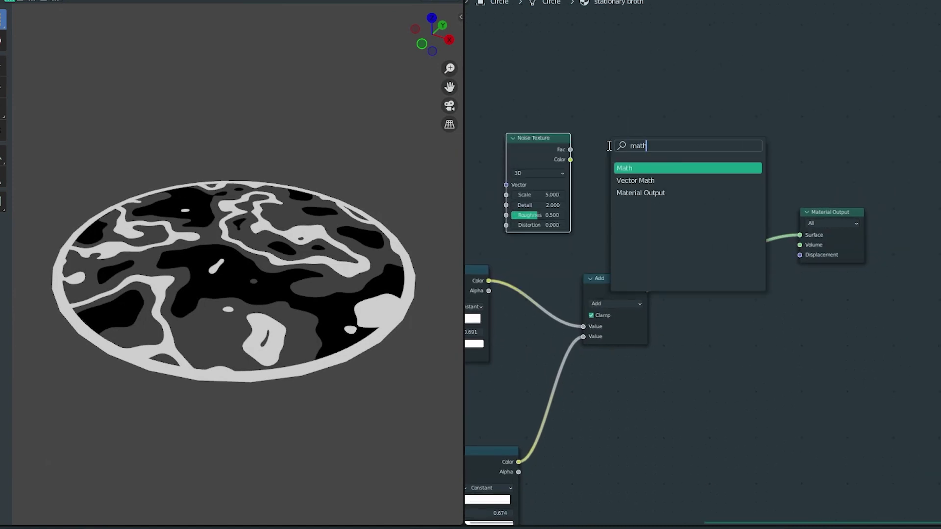
key("Return")
left_click(626, 221, "ctrl+shift")
left_click(633, 182)
left_click(632, 225)
left_click(603, 289)
key("shift+d")
left_click(708, 210)
left_click_drag(648, 290, 726, 252)
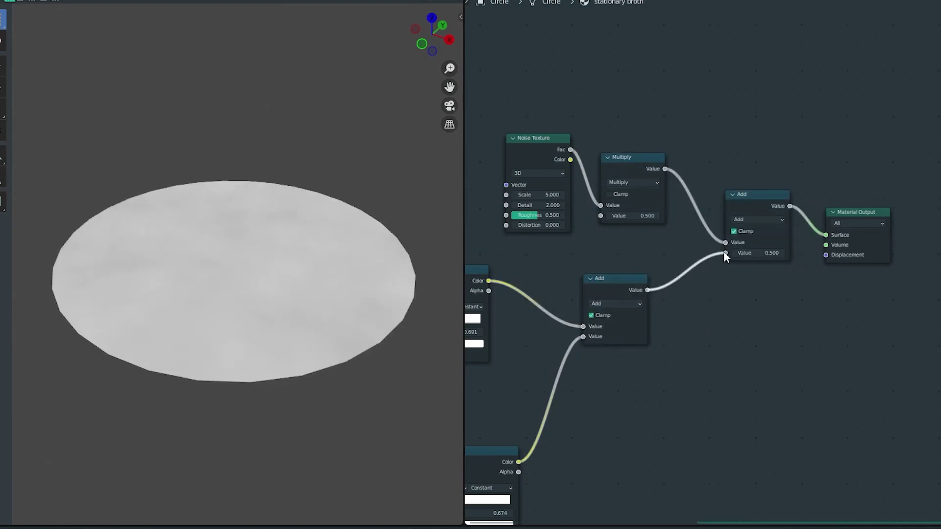
Add a ColorRamp before the output with dark red tones and an orange-red stop at 0.745
scroll(709, 272, "up", 3)
key("shift+a")
type("color")
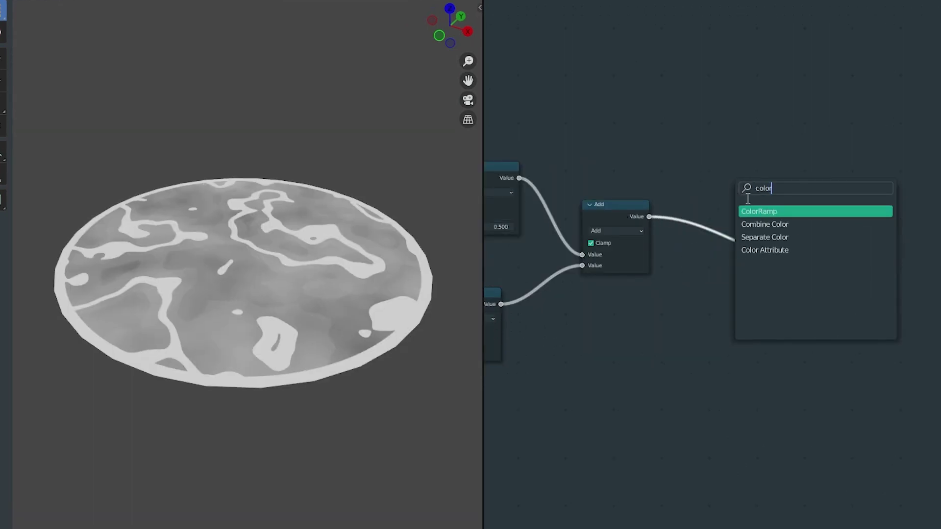
key("Return")
left_click(707, 189)
left_click(707, 293)
left_click_drag(683, 186, 705, 179)
left_click(725, 294)
left_click(705, 294)
left_click(716, 167)
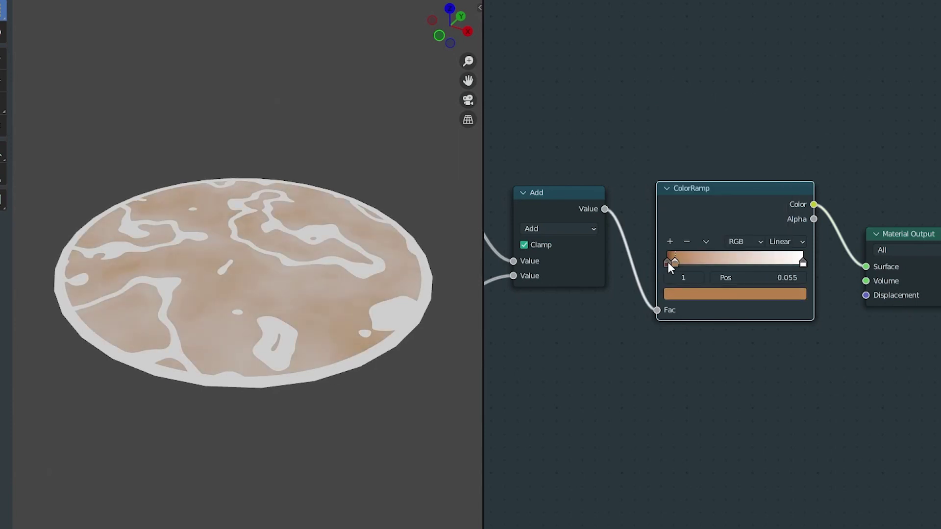
left_click(698, 294)
left_click_drag(686, 263, 792, 258)
left_click(735, 293)
Move the darker stop to 0.395 and make the first stop beige
left_click(686, 264, "ctrl")
left_click(696, 294)
left_click(679, 263)
left_click(693, 294)
left_click(710, 162)
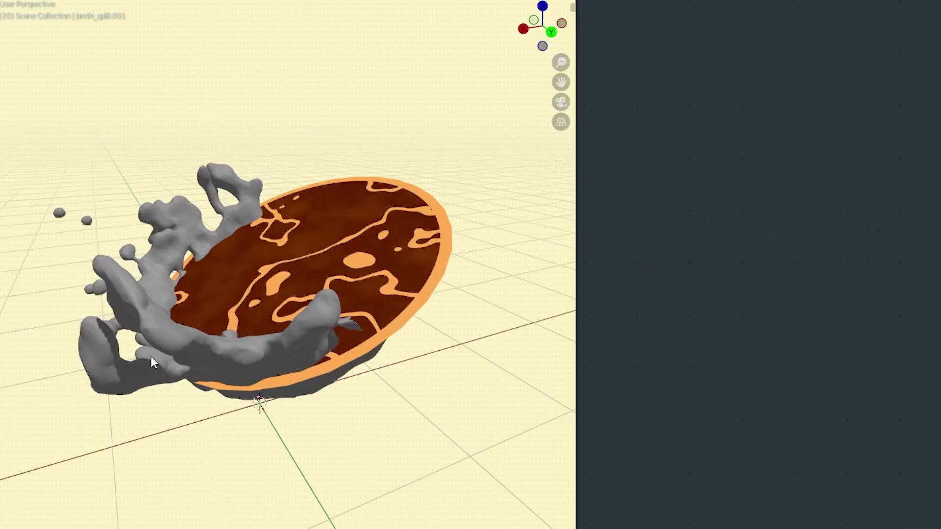
Select the broth splash, then the disk, and bring up Link/Transfer Data with Ctrl+L
left_click(152, 362)
left_click(338, 277, "shift")
key("ctrl+l")
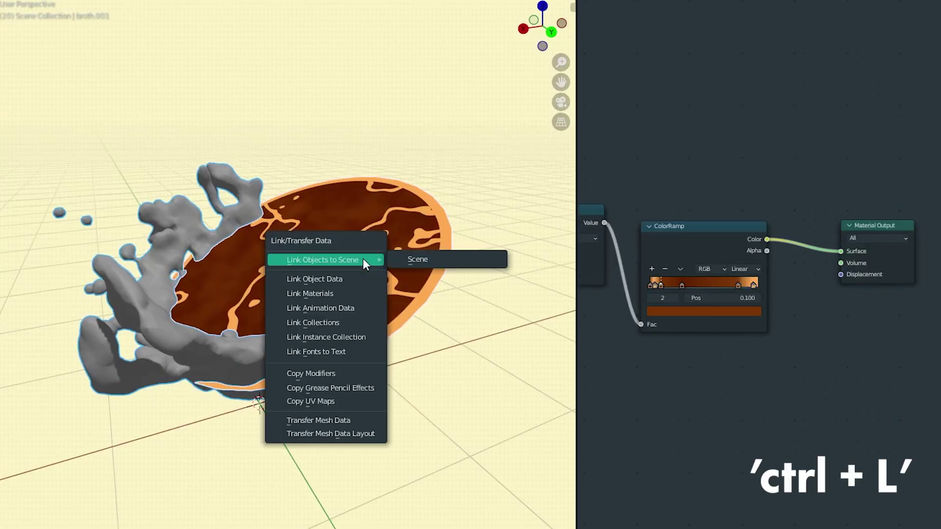
Link the disk's broth material to the splash, make it single-user, and delete the distance nodes
left_click(336, 293)
left_click(688, 45)
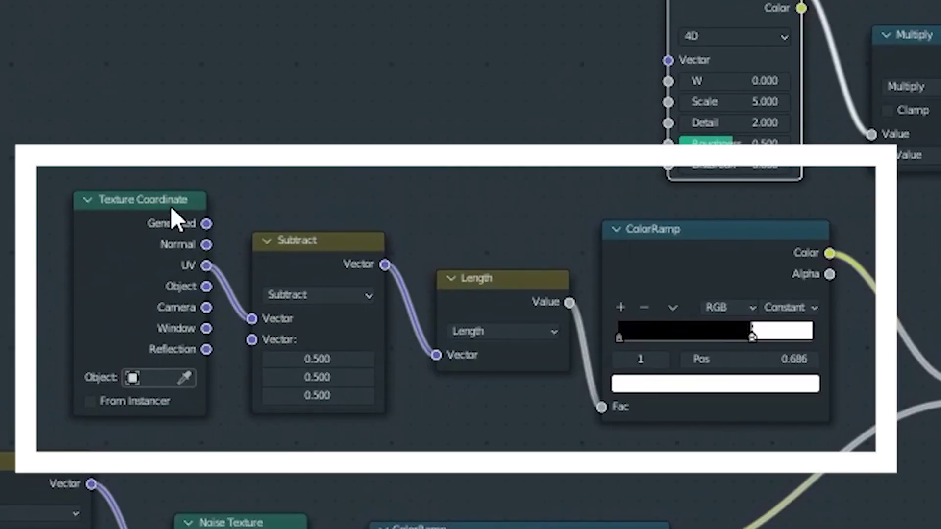
left_click_drag(59, 157, 528, 316)
key("x")
Feed a Fresnel node's Fac into the ColorRamp and shift the white stop far left
key("shift+a")
type("f")
left_click(333, 321)
left_click(345, 272)
left_click_drag(409, 246, 602, 406)
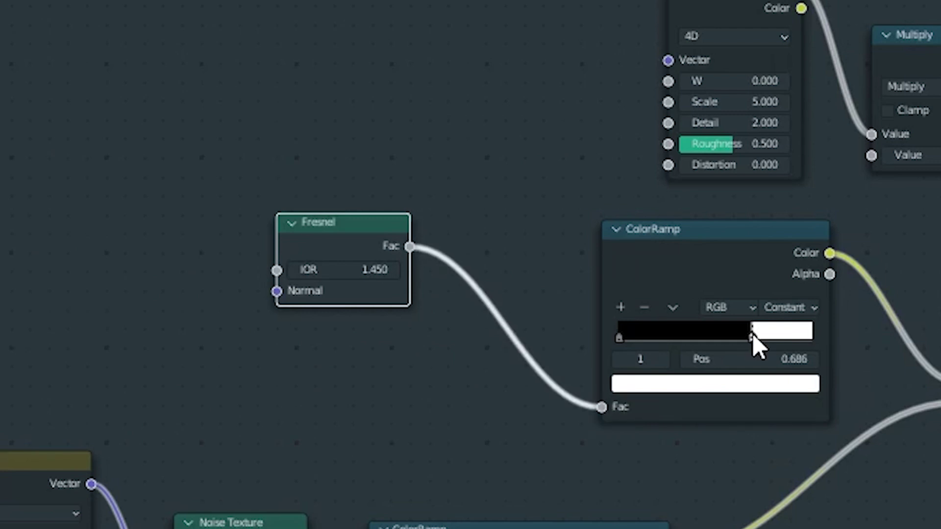
left_click_drag(689, 327, 621, 325)
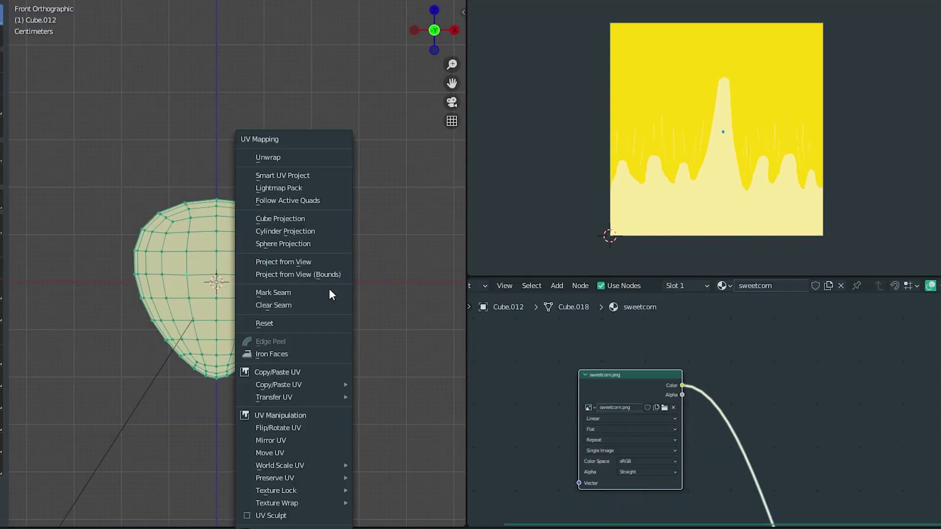
Project the kernel's UVs from view and scale them up
left_click(387, 267)
key("s")
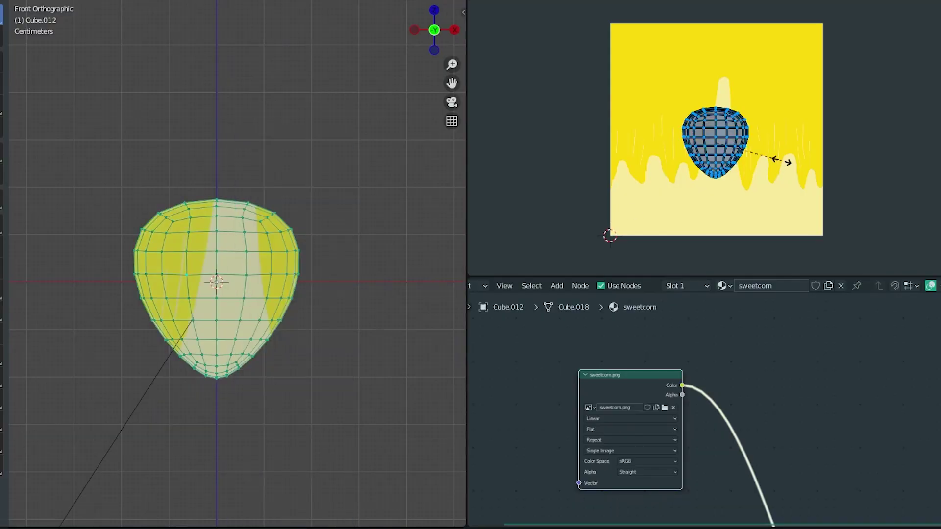
left_click(884, 187)
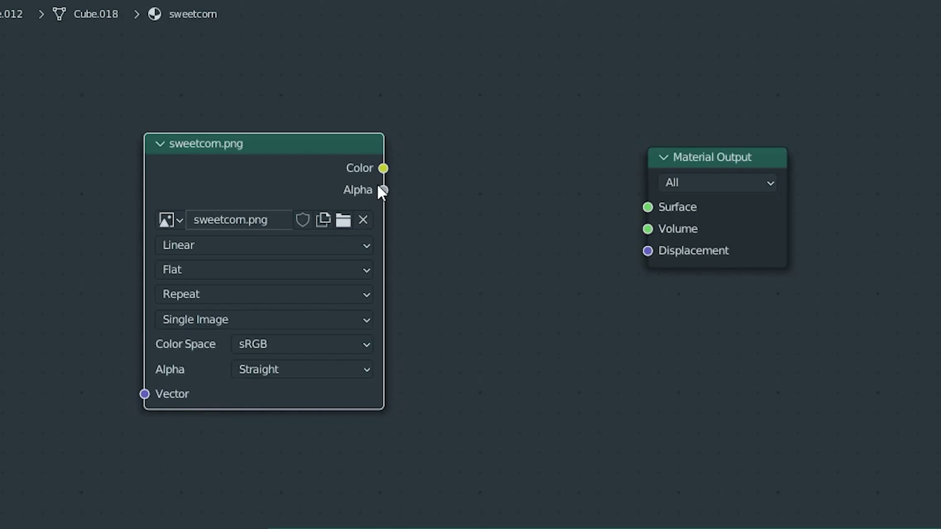
Route the sweetcorn image colour into Multiply's Color1 and Multiply into the Material Output surface
left_click_drag(430, 172, 661, 215)
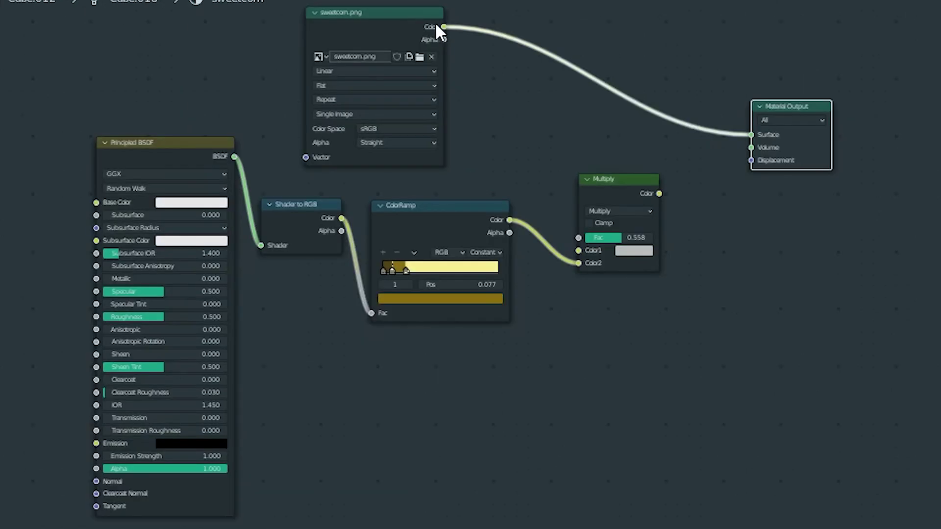
left_click_drag(442, 26, 588, 248)
left_click_drag(659, 193, 751, 134)
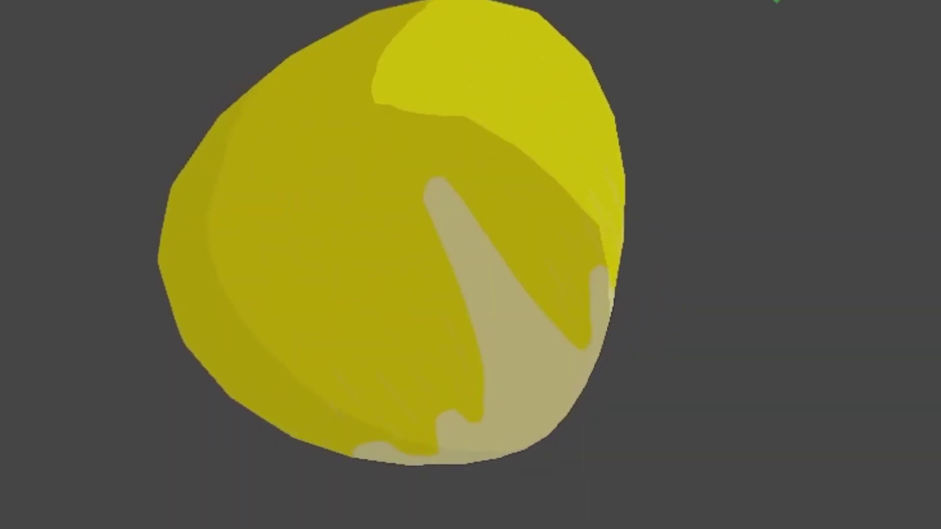
middle_click_drag(221, 74, 249, 109)
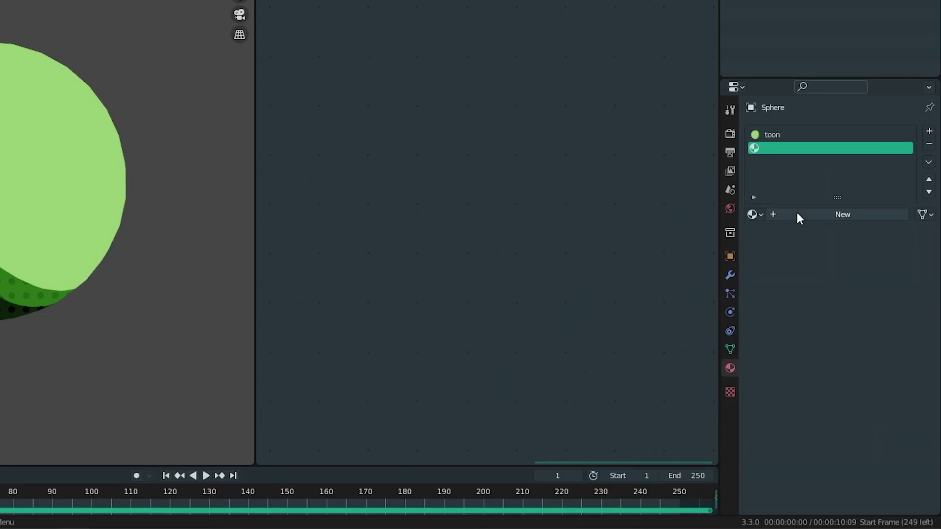
Create a new material named 'outline' with a black Emission surface
left_click(796, 214)
double_click(789, 216)
type("outline")
key("Return")
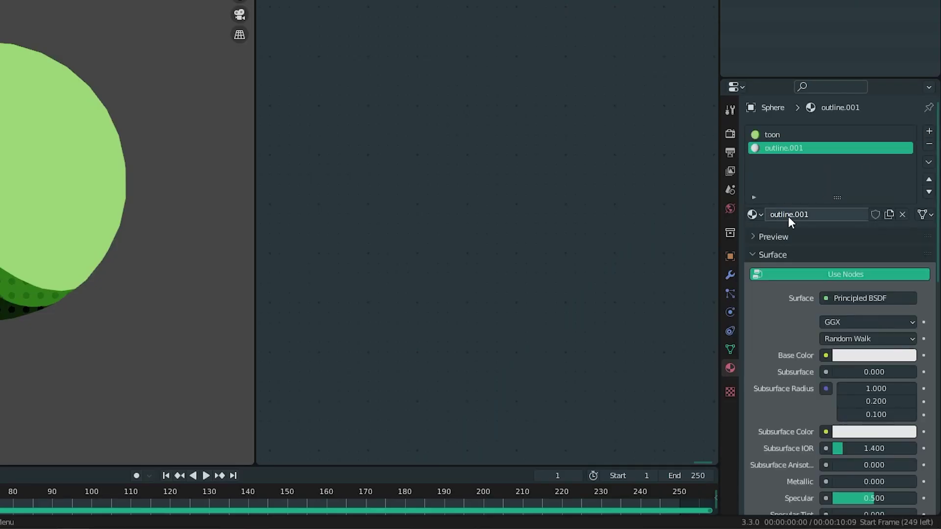
left_click(867, 298)
left_click(623, 189)
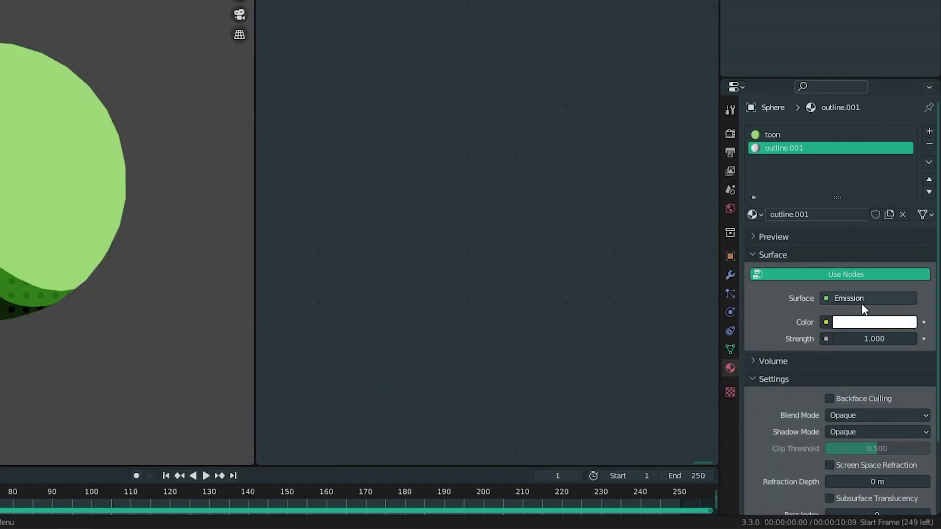
left_click(866, 323)
left_click_drag(906, 162, 906, 230)
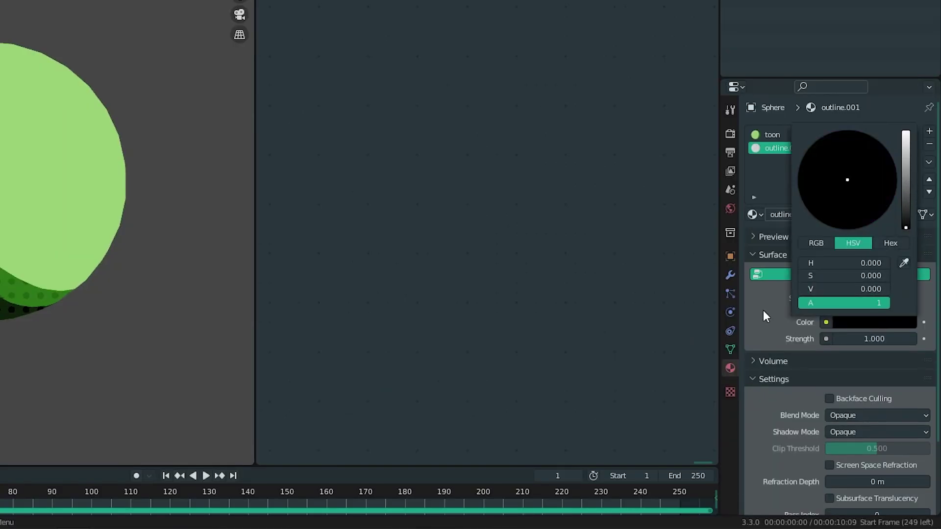
Set the outline material to Backface Culling, Alpha Blend and Shadow None
scroll(763, 310, "down", 4)
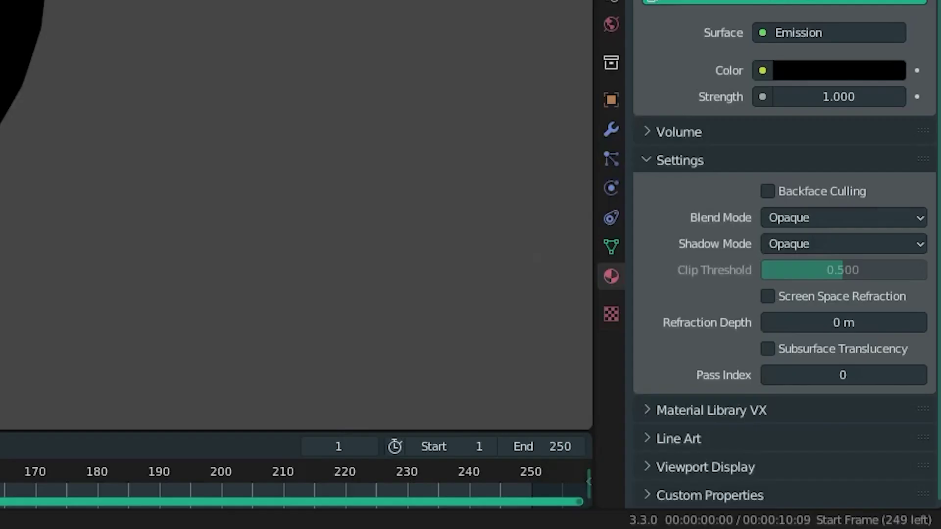
left_click(767, 192)
left_click(789, 217)
left_click(808, 310)
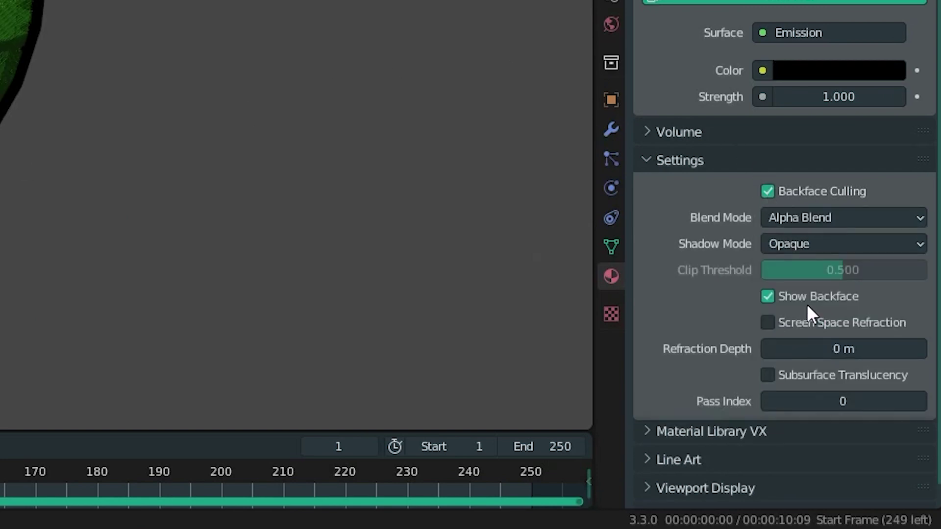
left_click(792, 246)
left_click(791, 269)
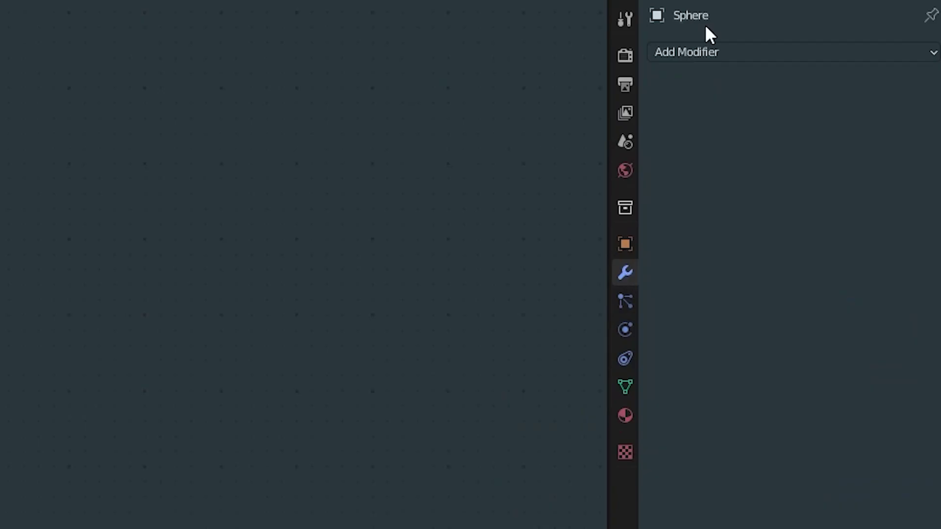
Add a Solidify modifier with flipped normals and material offset 1
left_click(695, 52)
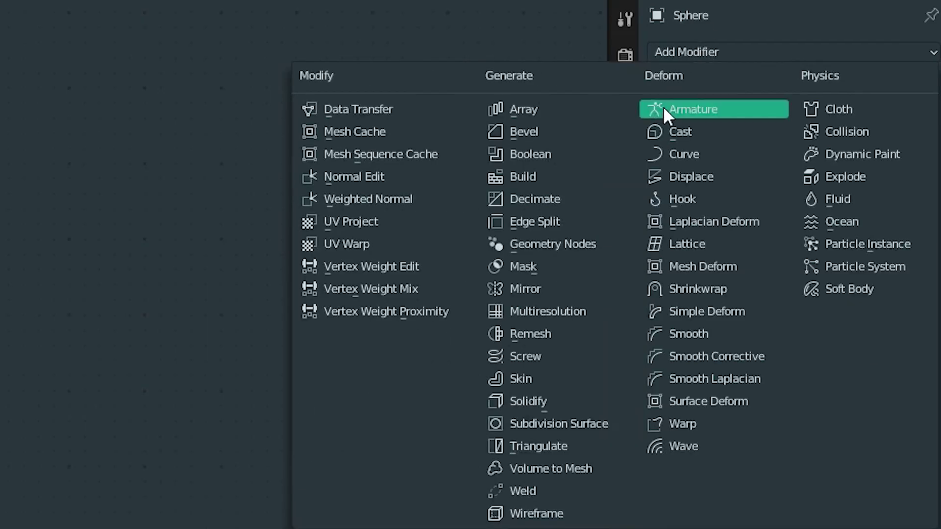
left_click(534, 401)
left_click(680, 335)
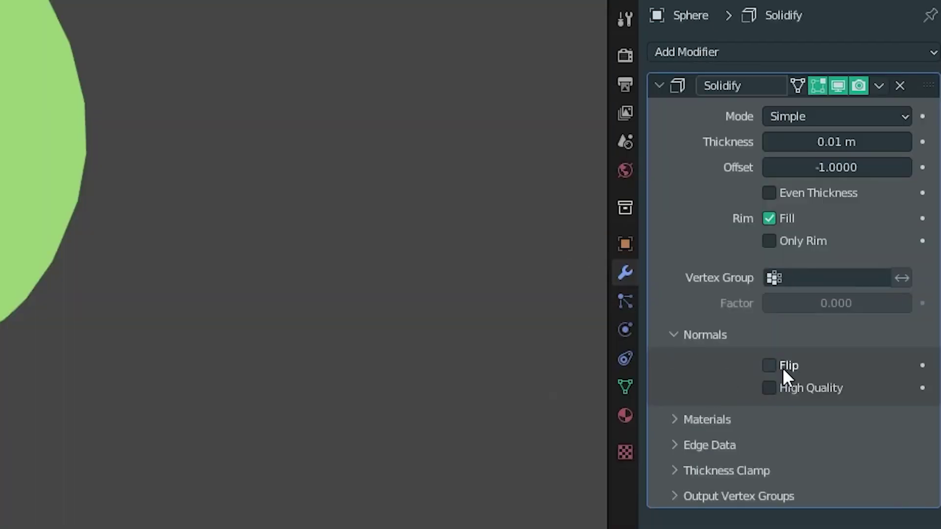
left_click(768, 365)
left_click(676, 420)
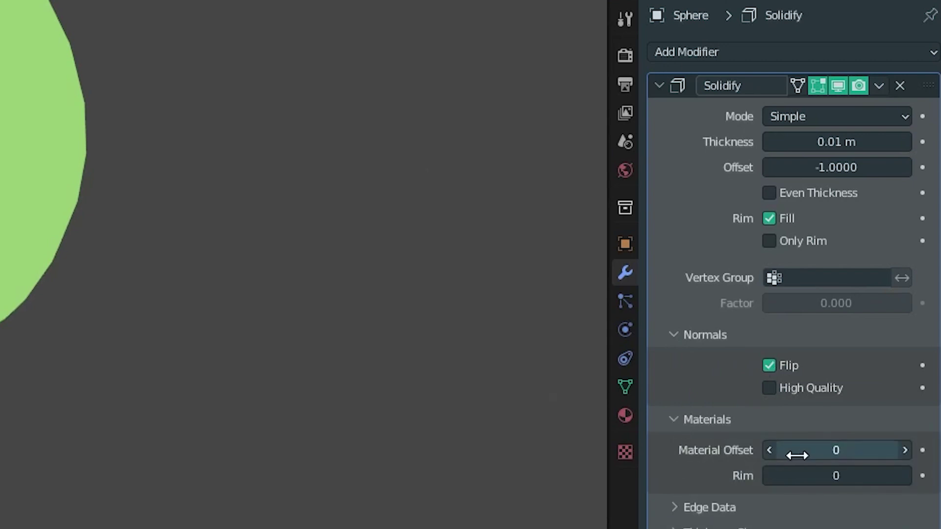
left_click(905, 450)
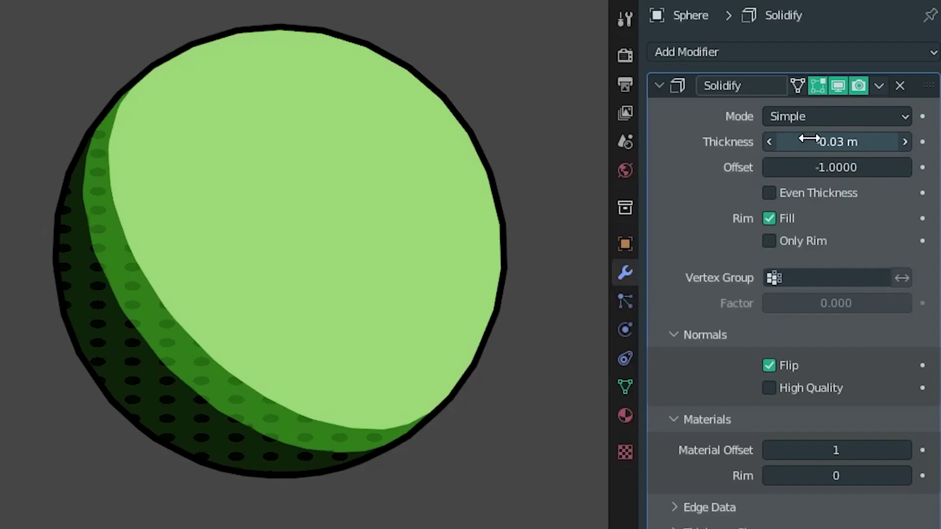
Adjust the outline shell's Solidify thickness, shade the cream piece smooth, and expand Render Shadows
mouse_move(812, 142)
left_mouse_down()
mouse_move(833, 142)
mouse_move(784, 142)
mouse_move(813, 142)
left_mouse_up()
middle_click_drag(461, 299, 548, 339)
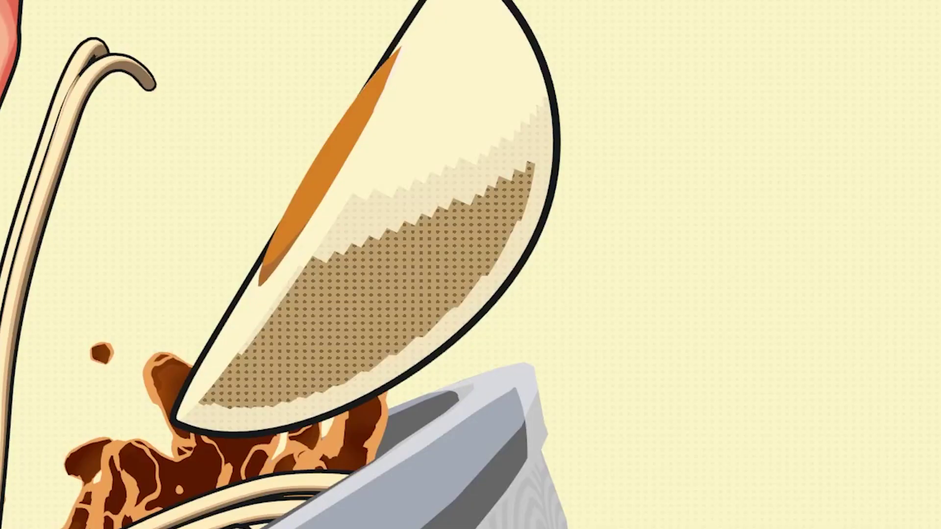
right_click(507, 151)
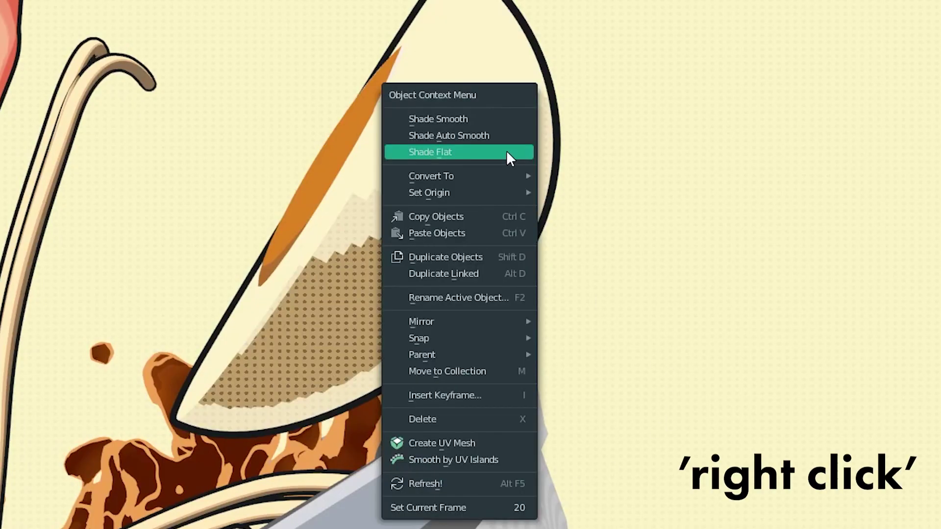
left_click(495, 118)
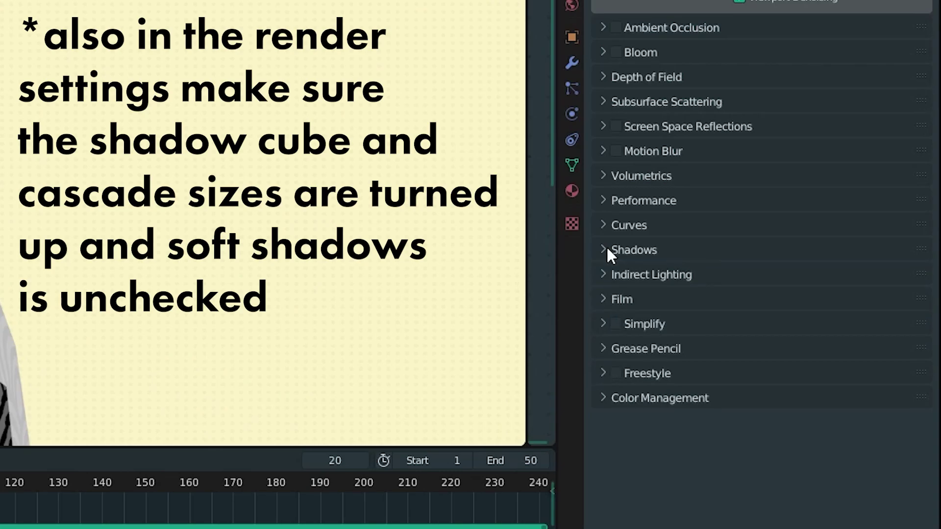
left_click(609, 251)
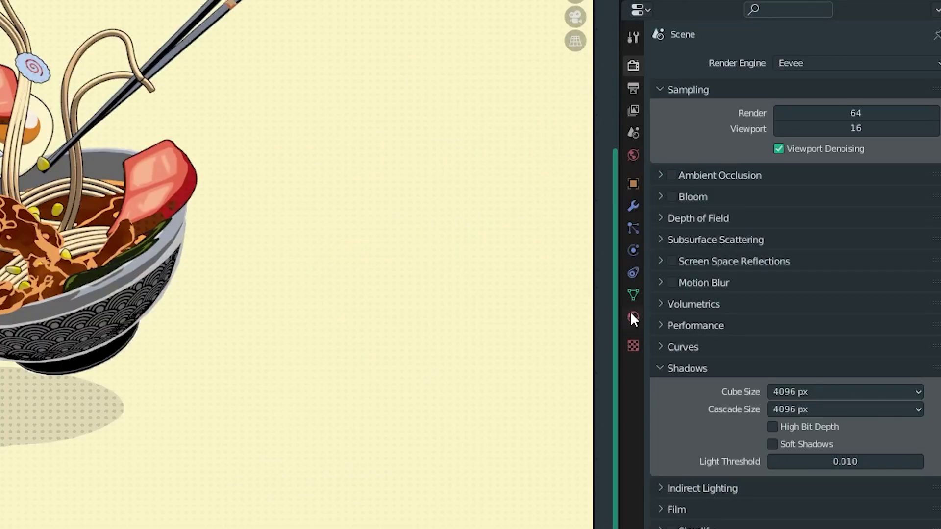
Set the meat material's Shadow Mode to None so it casts no shadows
left_click(632, 317)
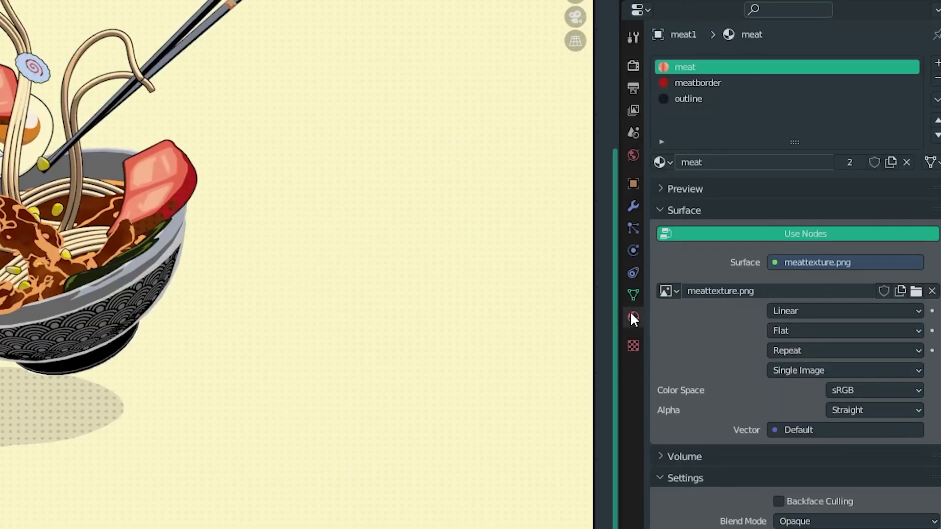
scroll(774, 418, "down", 5)
left_click(795, 415)
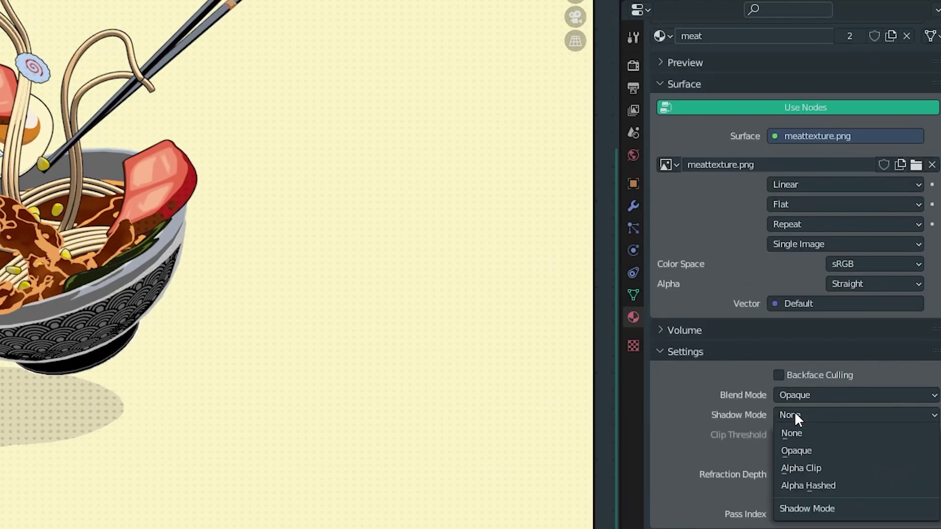
left_click(795, 430)
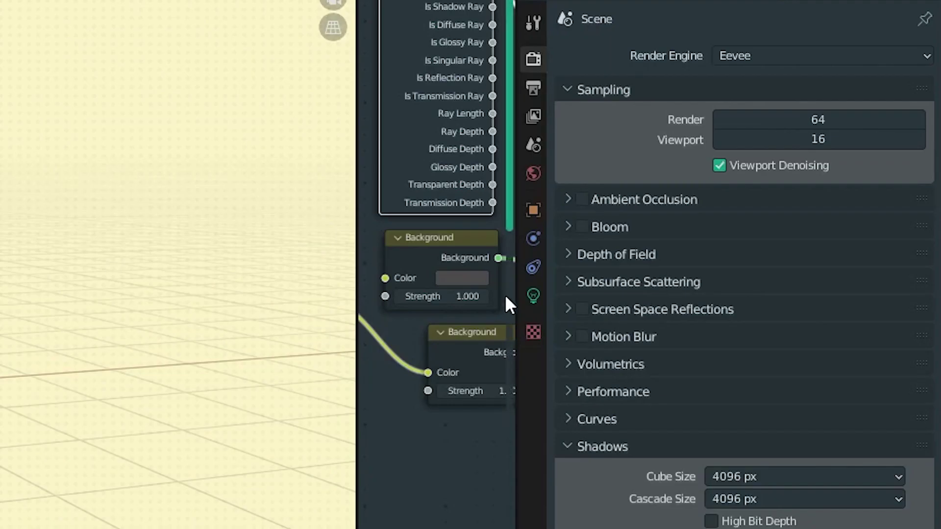
Keep the Sun's angle at 0° and make the Mix Shader drive the material's surface output
left_click(534, 296)
left_click(798, 300)
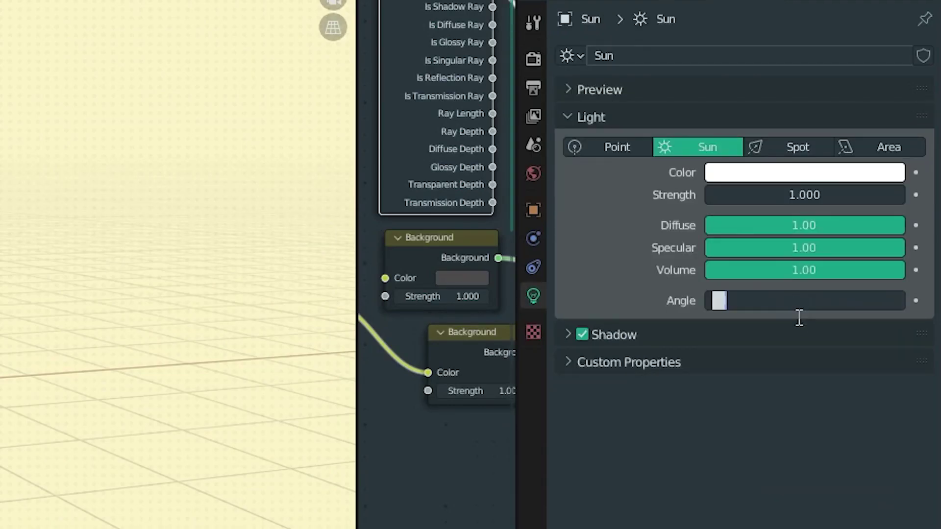
left_click(799, 323)
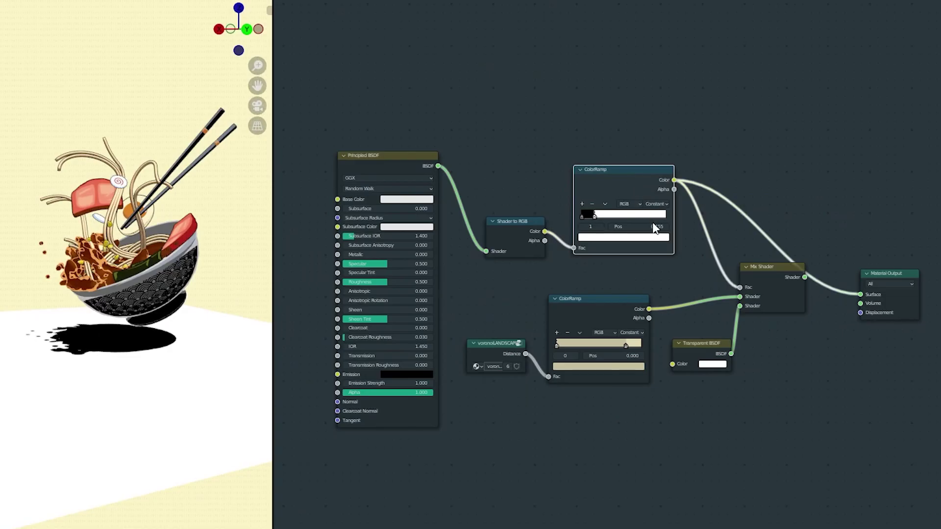
left_click(772, 281, "ctrl+shift")
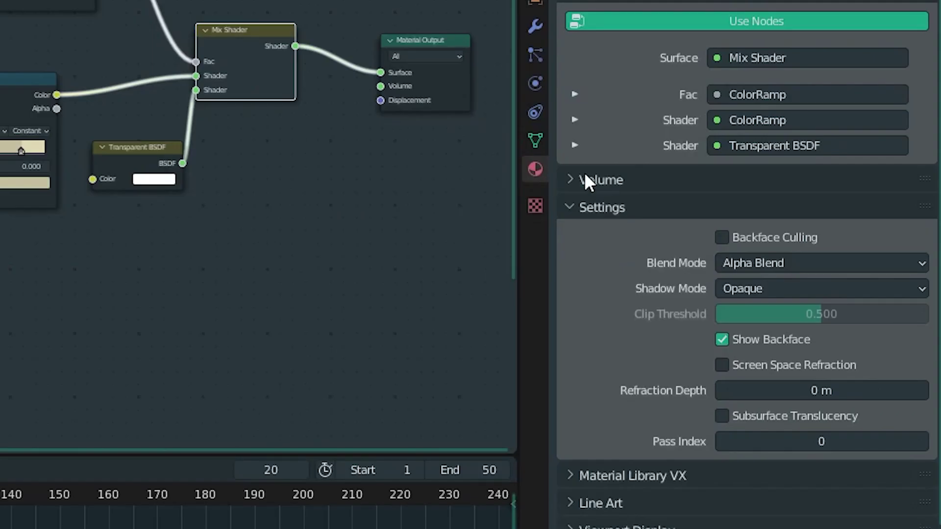
left_click(752, 266)
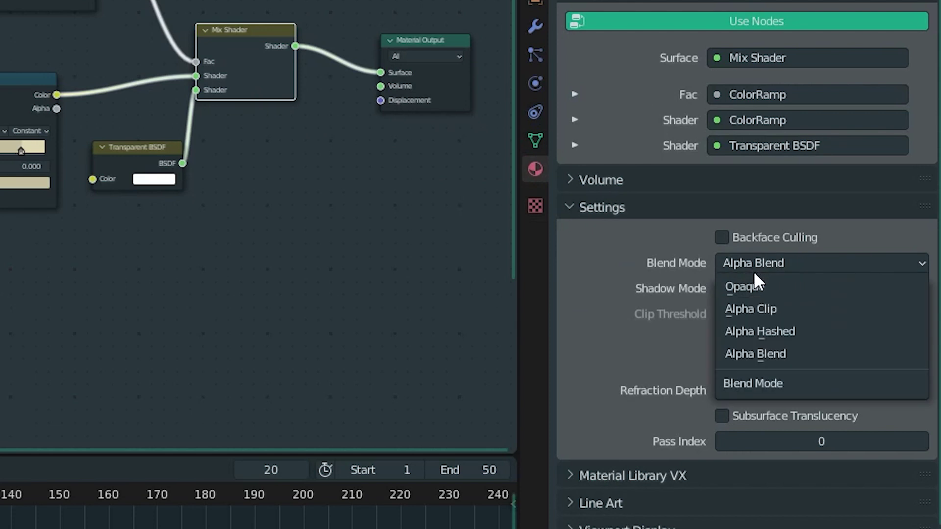